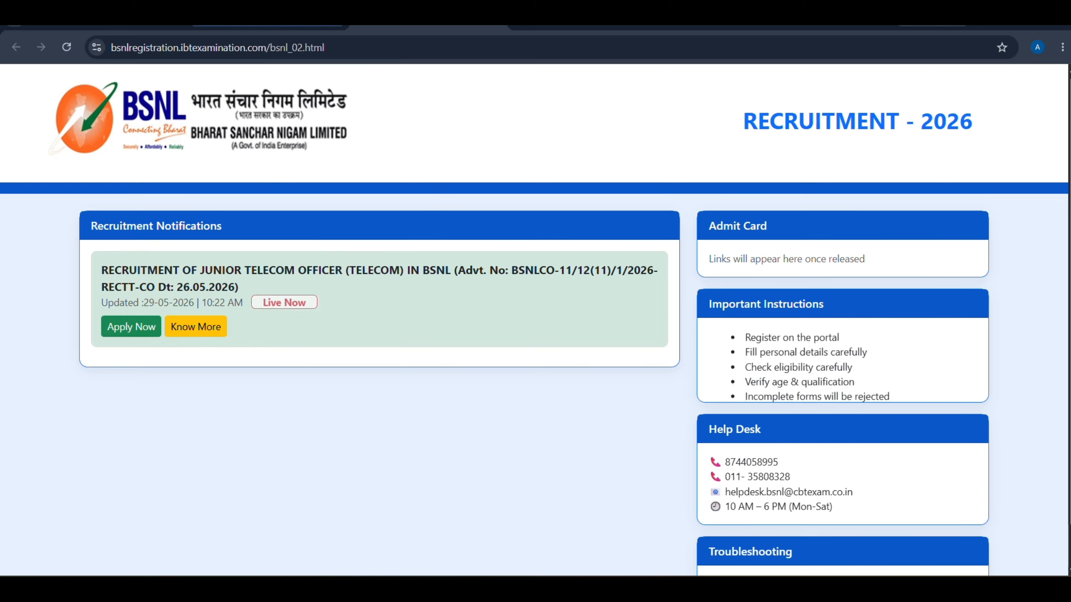
Step: Switch among the open BSNL tabs to show the JTO notification's Educational Qualification table
{"action": "left_click", "coordinate": [265, 26]}
{"action": "left_click", "coordinate": [106, 27]}
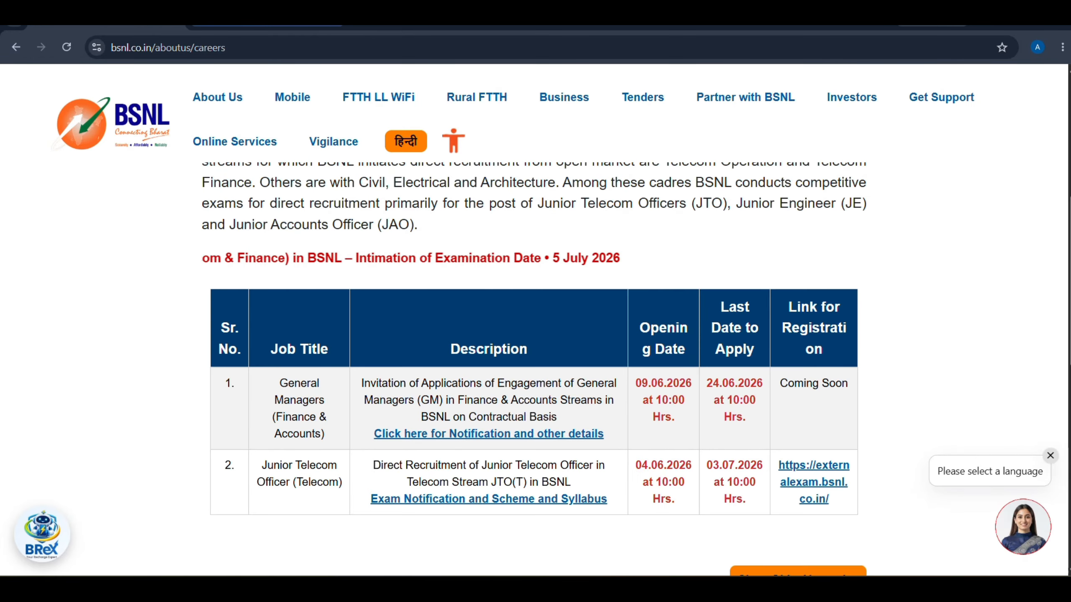
{"action": "left_click", "coordinate": [266, 26]}
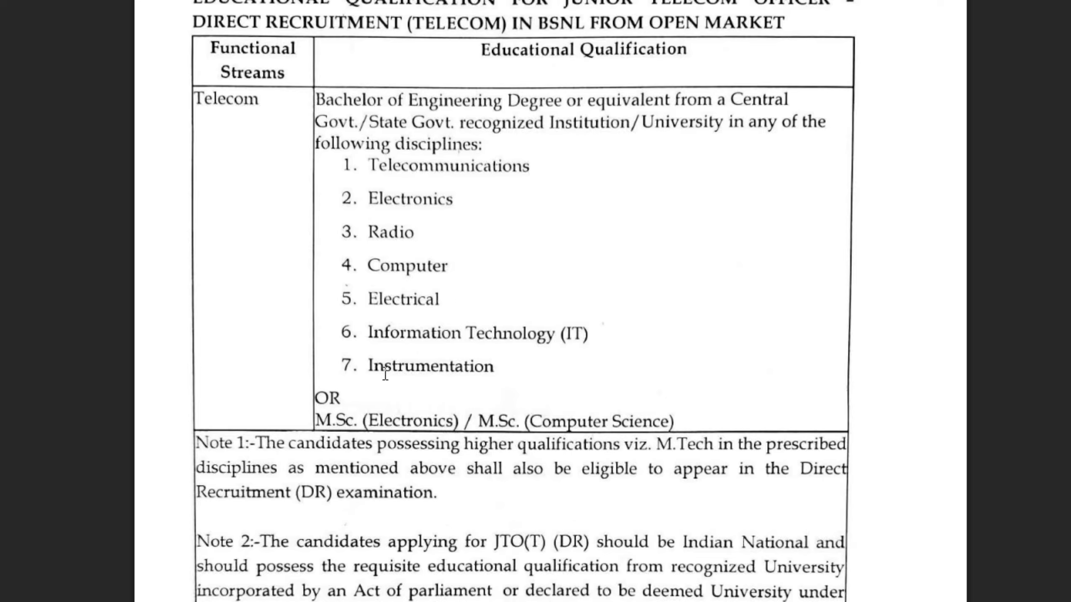
Step: Highlight the Instrumentation discipline, Note 1, and the listed disciplines down to Radio
{"action": "left_click_drag", "start_coordinate": [384, 373], "coordinate": [515, 368]}
{"action": "left_click_drag", "start_coordinate": [423, 415], "coordinate": [813, 439]}
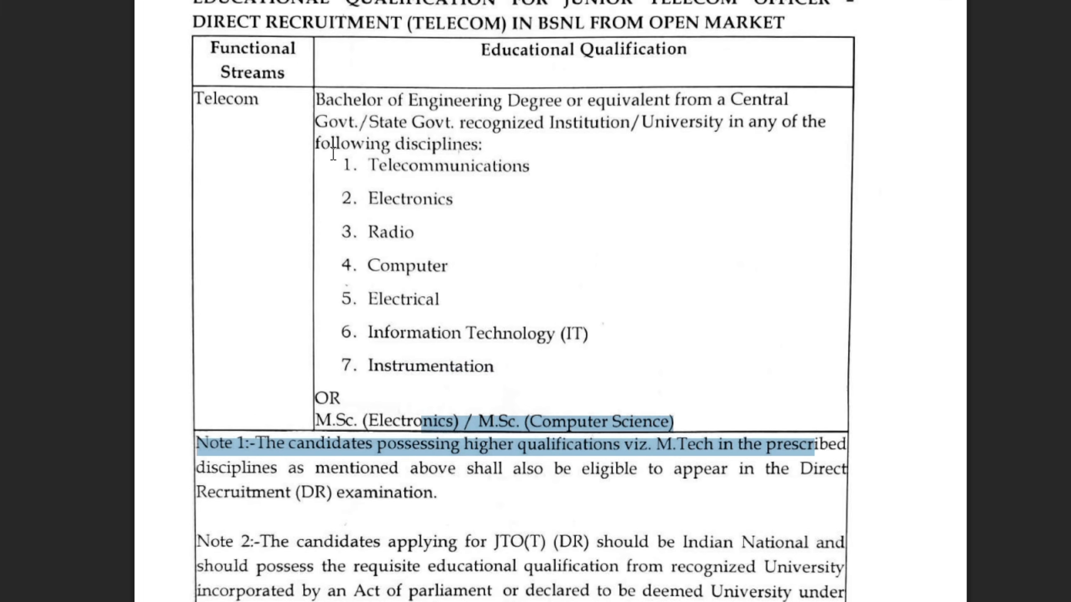
{"action": "left_click_drag", "start_coordinate": [379, 186], "coordinate": [552, 173]}
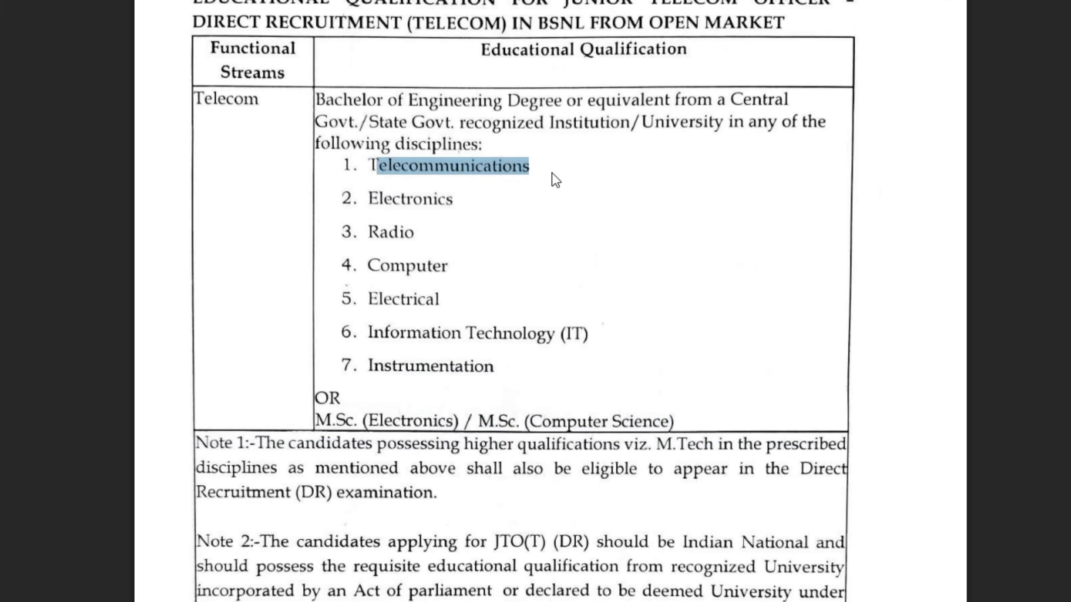
{"action": "left_click_drag", "start_coordinate": [357, 247], "coordinate": [465, 242]}
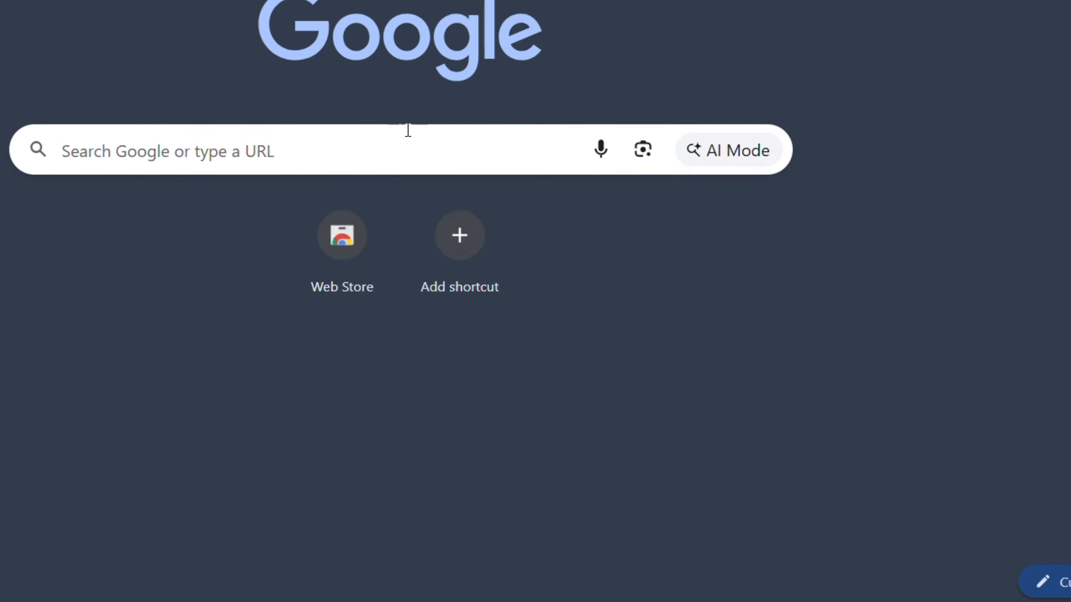
Step: Search Google for 'bsnl recruitment 2026' and scroll the results to the official BSNL link
{"action": "left_click", "coordinate": [378, 148]}
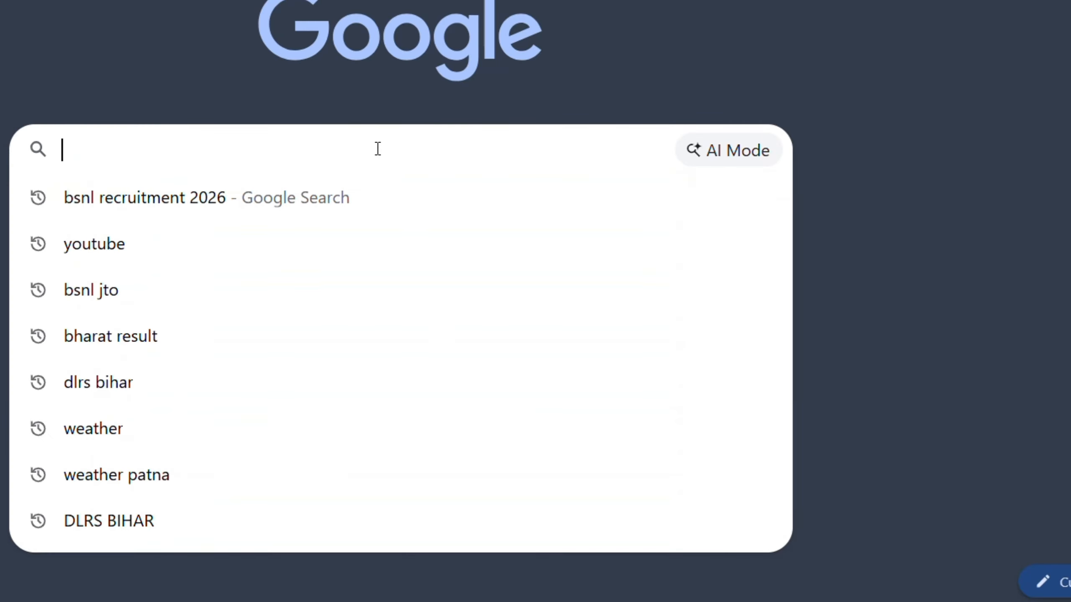
{"action": "type", "text": "bsnl"}
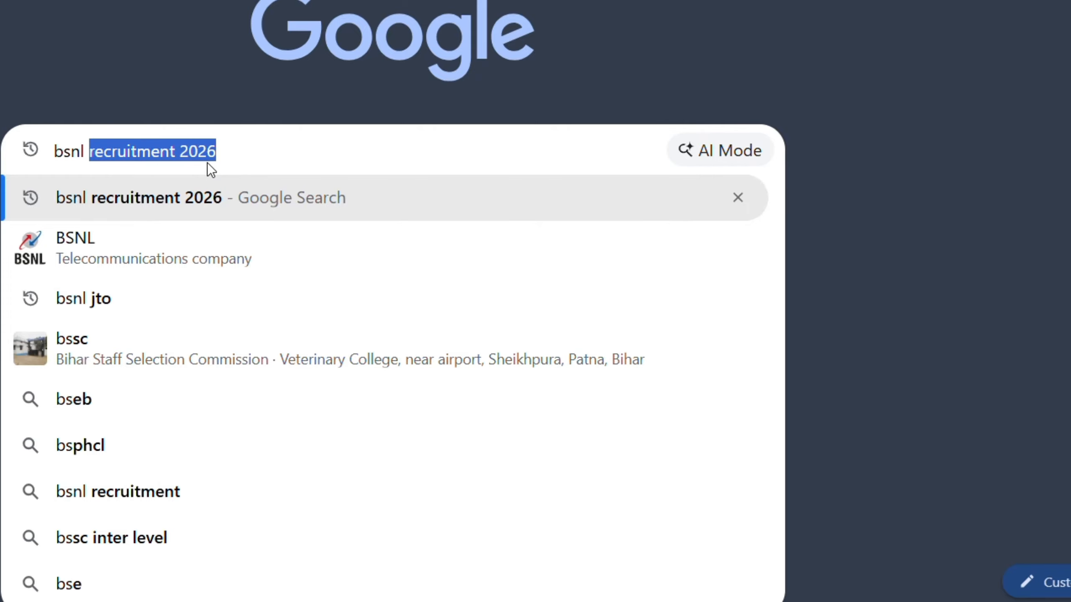
{"action": "key", "text": "Return"}
{"action": "scroll", "coordinate": [536, 302], "scroll_direction": "down", "scroll_amount": 5}
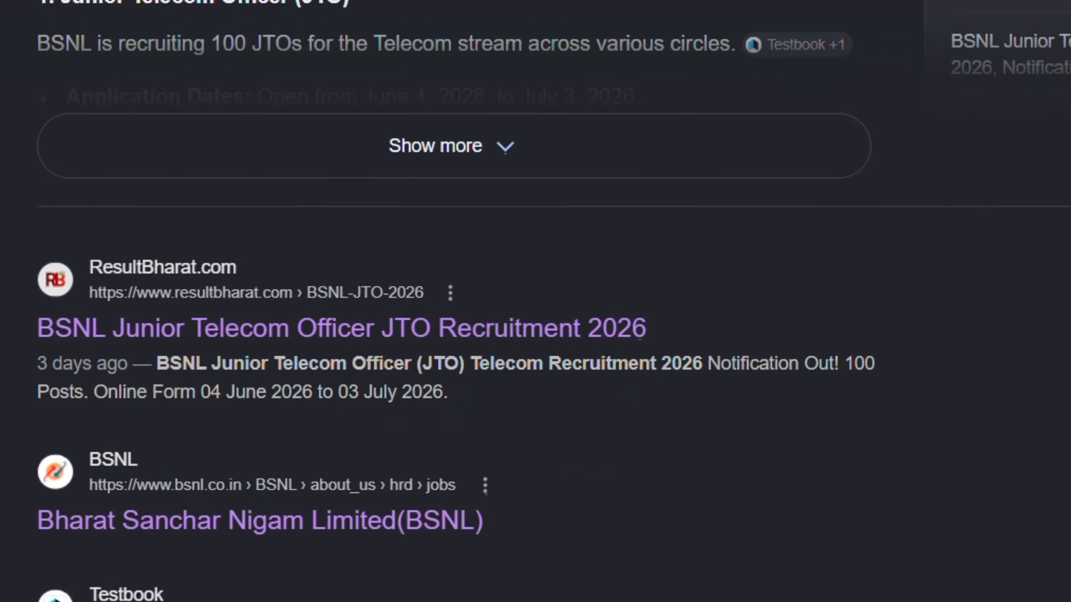
{"action": "scroll", "coordinate": [535, 301], "scroll_direction": "down", "scroll_amount": 15}
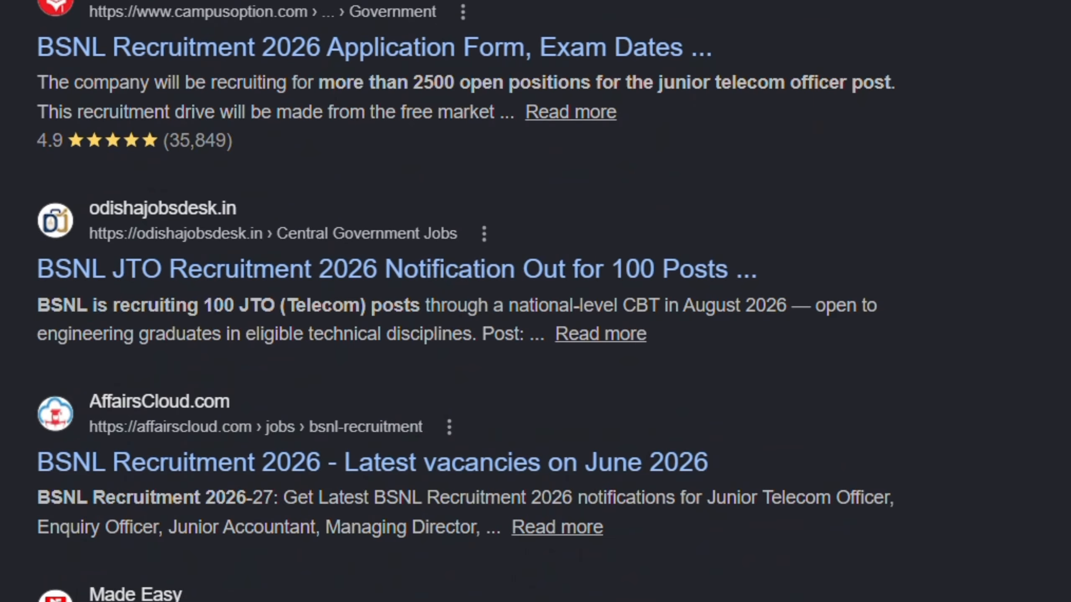
{"action": "scroll", "coordinate": [459, 13], "scroll_direction": "up", "scroll_amount": 10}
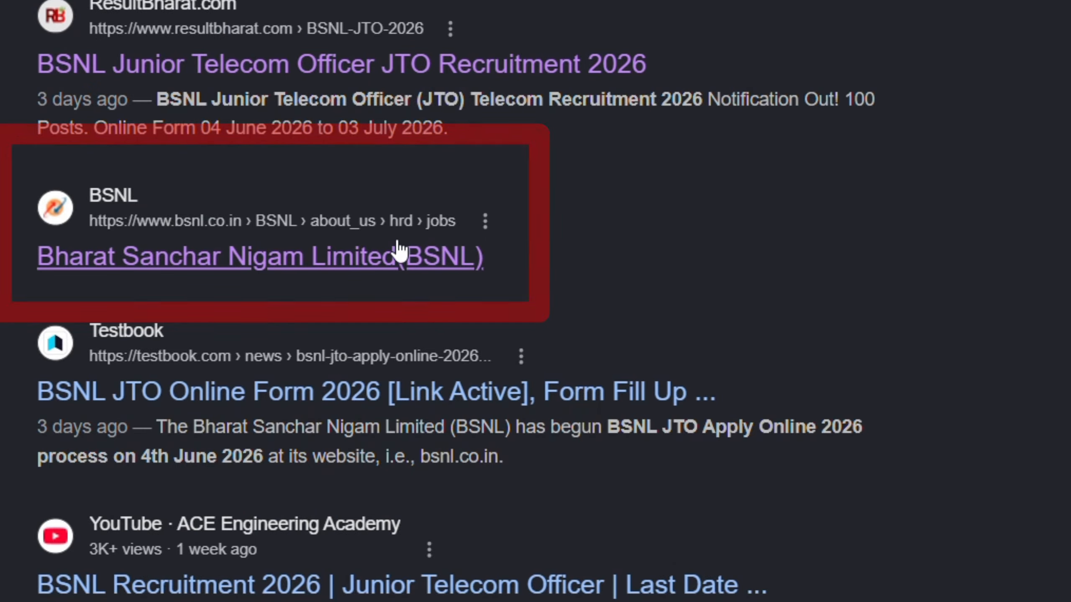
Step: From the official BSNL site, go Home, then About Us > Career, and open the JTO (Telecom) registration link
{"action": "left_click", "coordinate": [298, 266]}
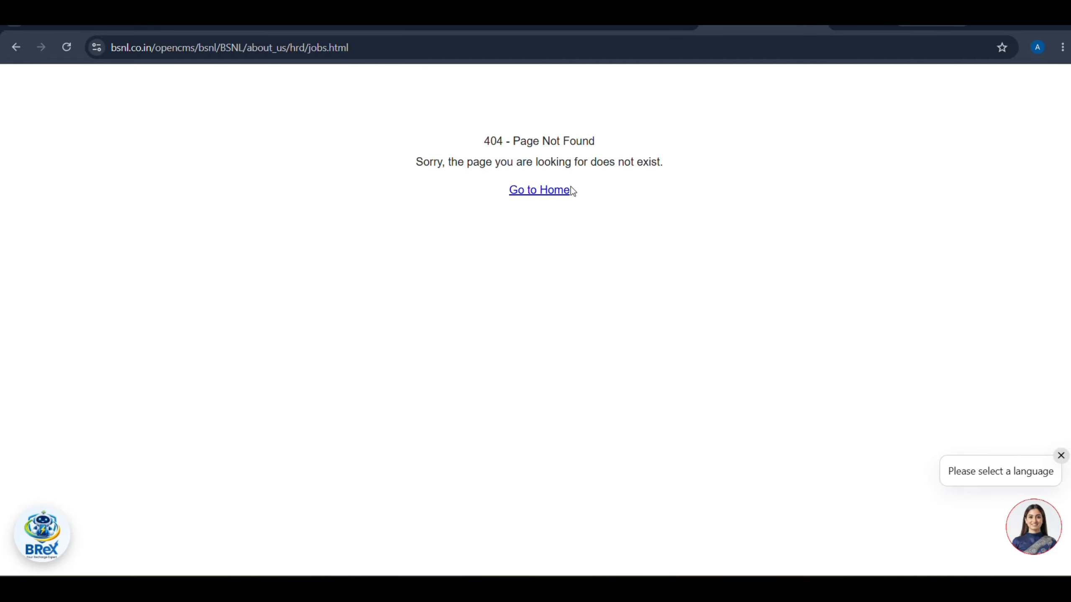
{"action": "left_click", "coordinate": [538, 195]}
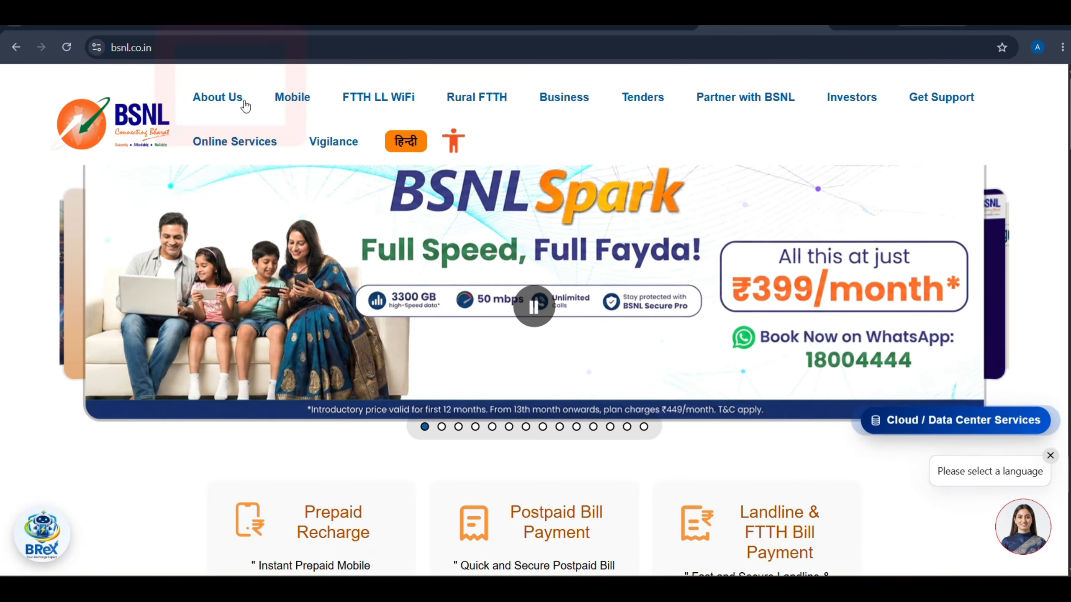
{"action": "mouse_move", "coordinate": [218, 101]}
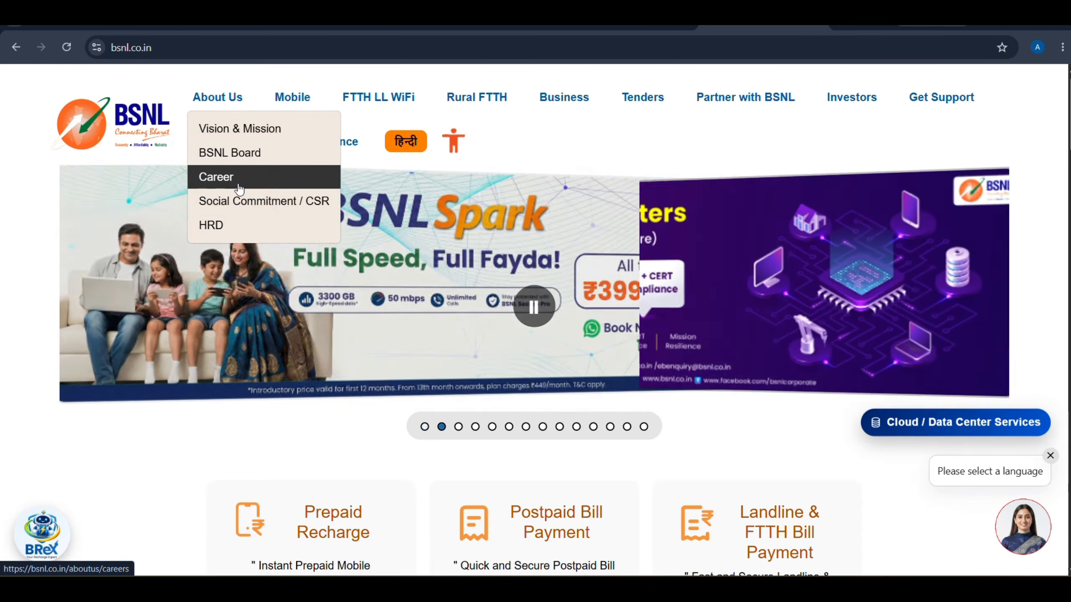
{"action": "left_click", "coordinate": [239, 186]}
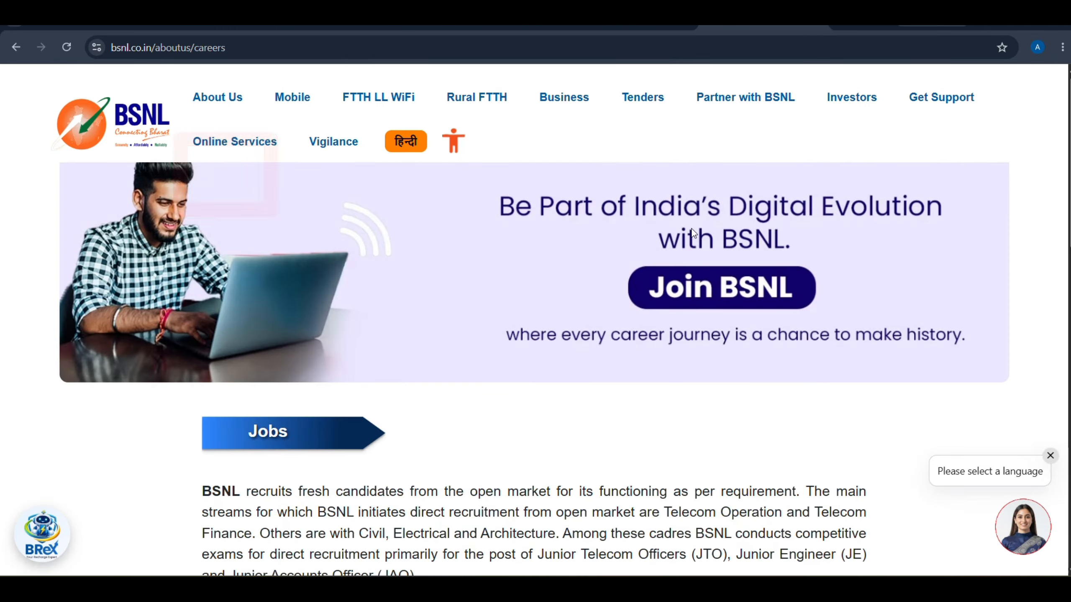
{"action": "scroll", "coordinate": [520, 377], "scroll_direction": "down", "scroll_amount": 10}
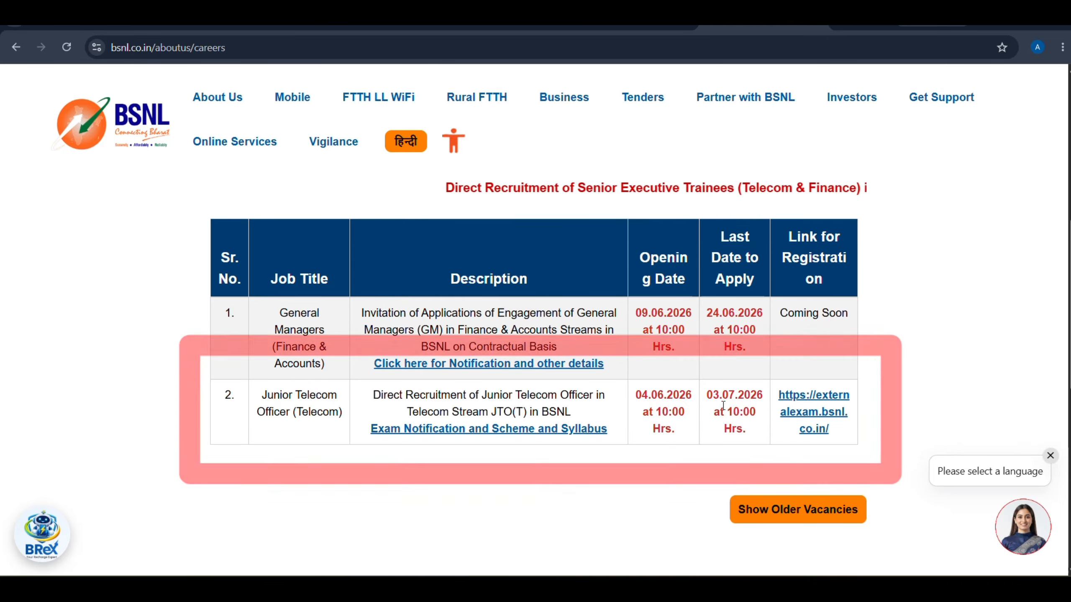
{"action": "left_click", "coordinate": [823, 412]}
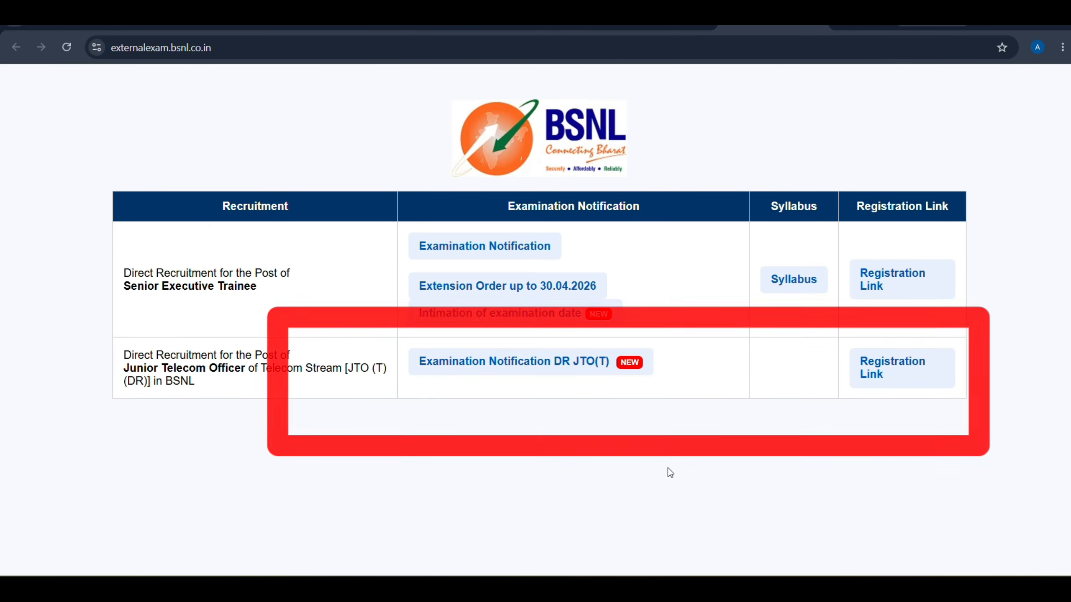
Step: Open the JTO registration portal, choose Apply Now, then New Registration, and confirm reading the notification
{"action": "left_click", "coordinate": [880, 373]}
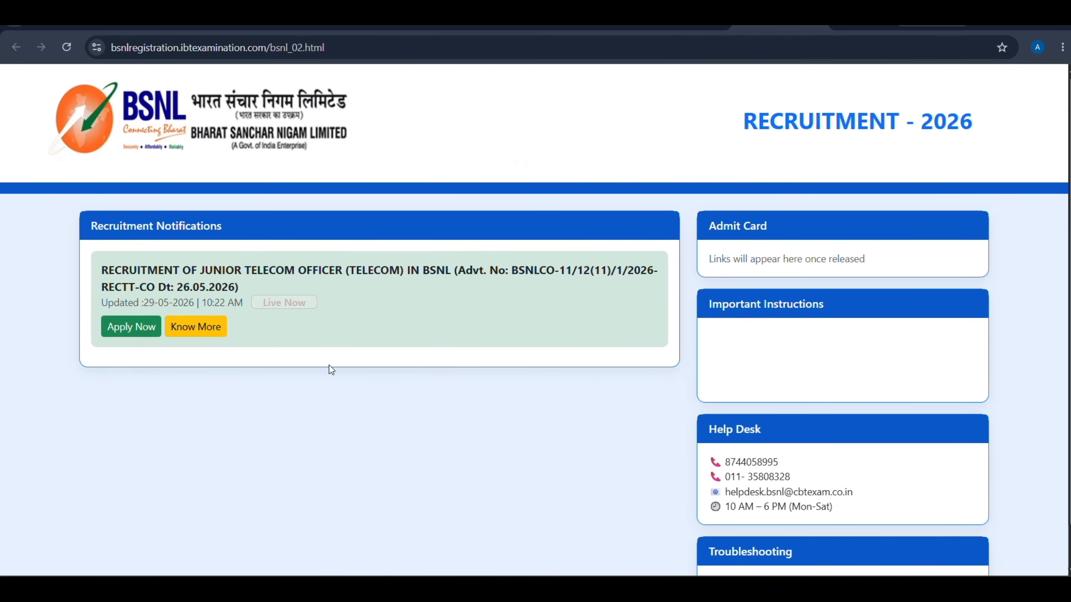
{"action": "left_click", "coordinate": [127, 327]}
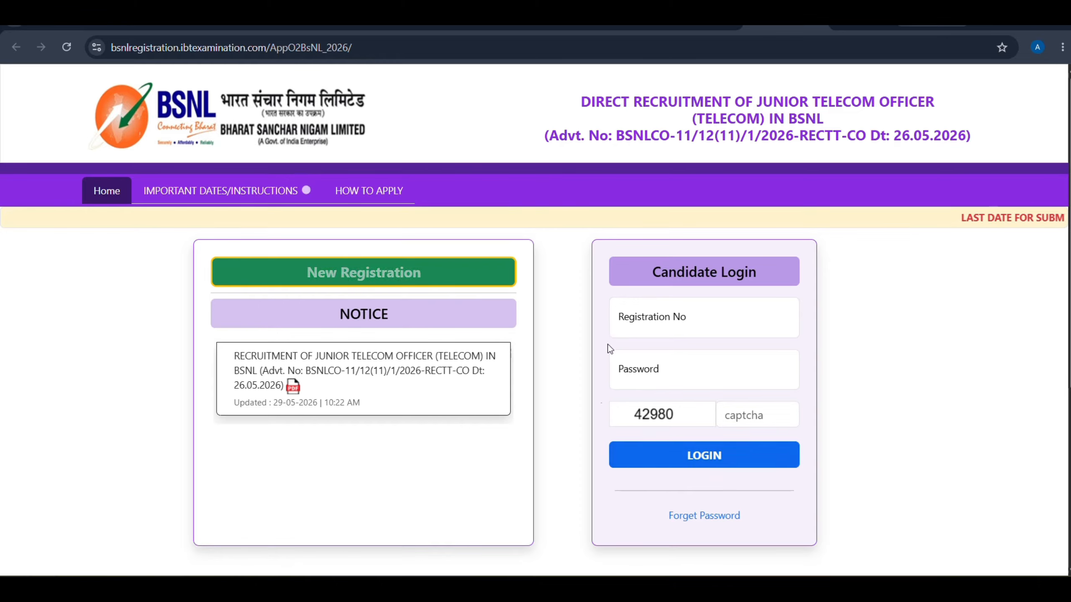
{"action": "scroll", "coordinate": [694, 373], "scroll_direction": "down", "scroll_amount": 3}
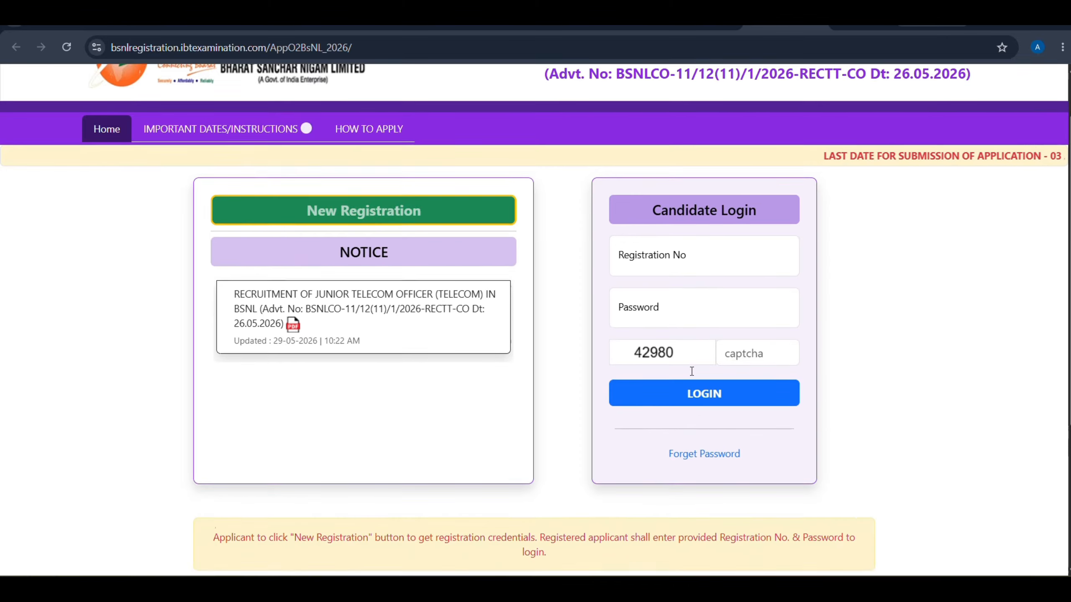
{"action": "scroll", "coordinate": [692, 376], "scroll_direction": "up", "scroll_amount": 2}
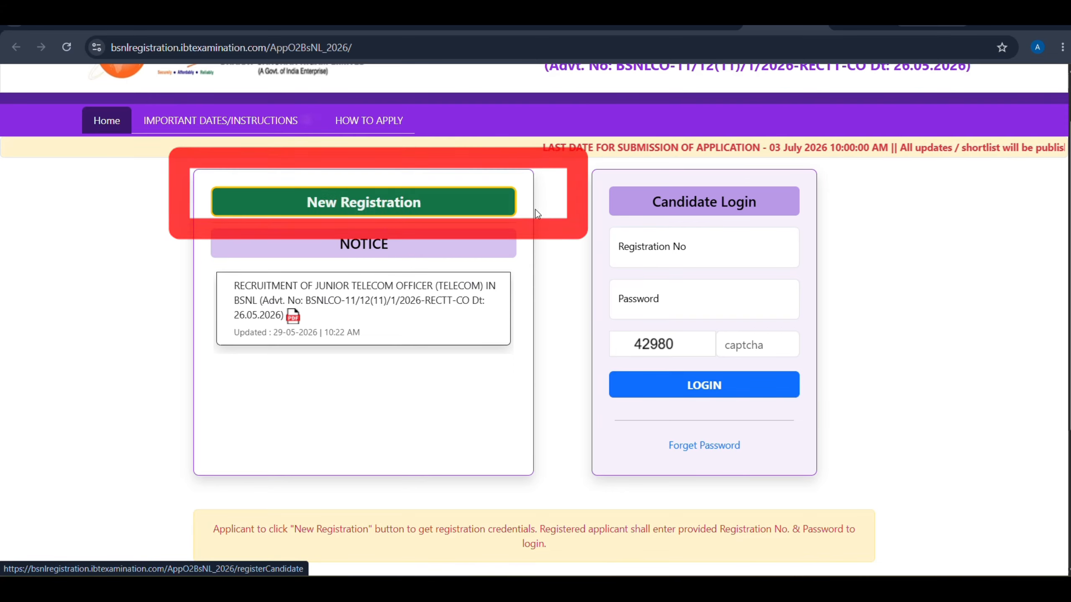
{"action": "left_click", "coordinate": [436, 209]}
{"action": "left_click", "coordinate": [598, 171]}
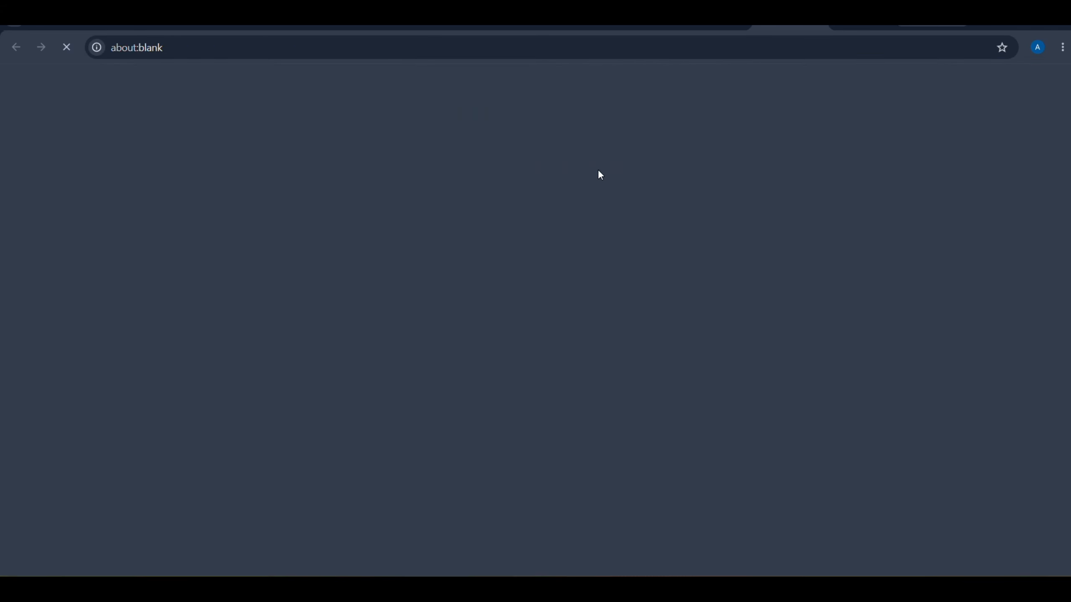
Step: Set Indian Citizen to Yes and Post Apply for to Junior Telecom Officer (DR) - Telecom
{"action": "scroll", "coordinate": [578, 295], "scroll_direction": "down", "scroll_amount": 2}
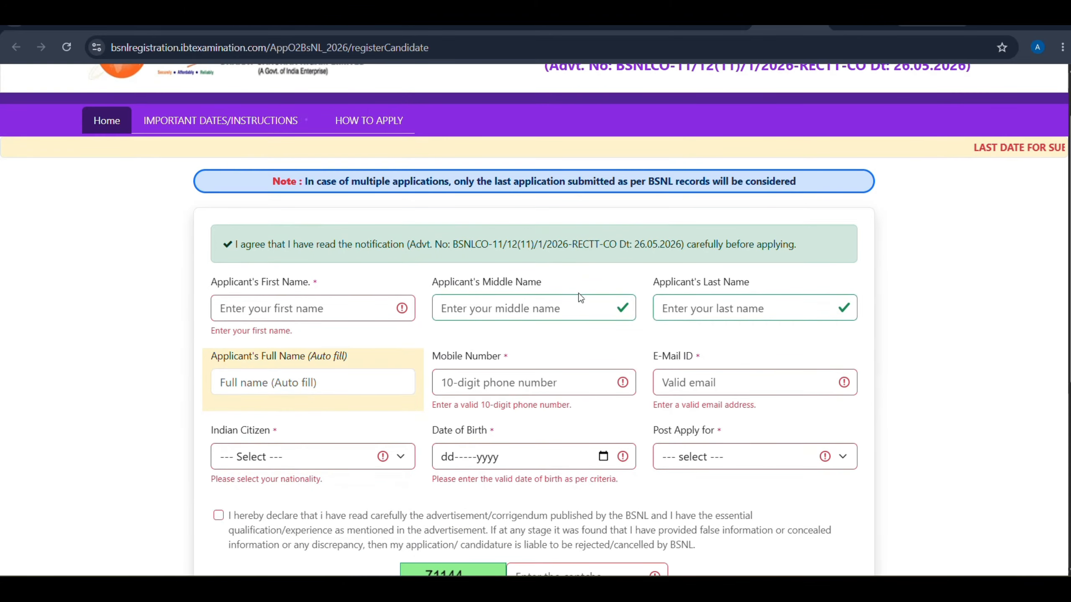
{"action": "left_click", "coordinate": [344, 304]}
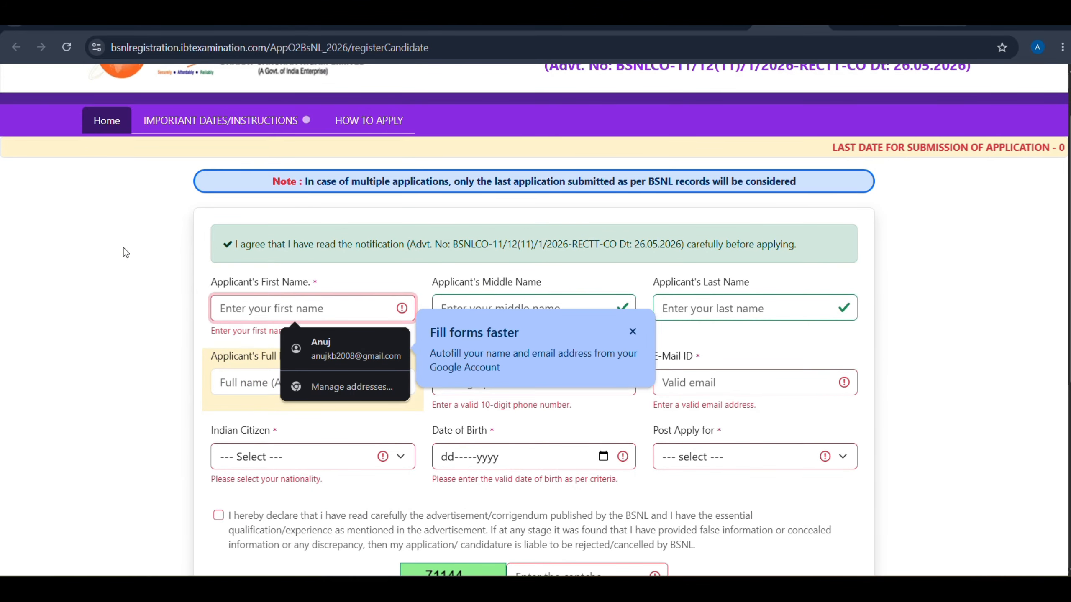
{"action": "left_click", "coordinate": [109, 257]}
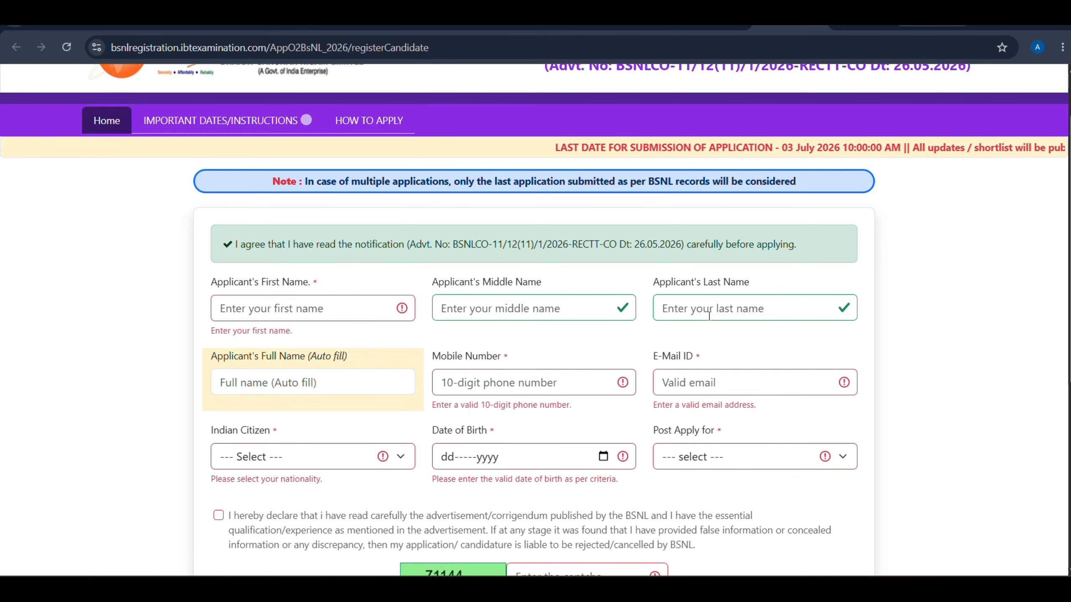
{"action": "scroll", "coordinate": [744, 309], "scroll_direction": "down", "scroll_amount": 5}
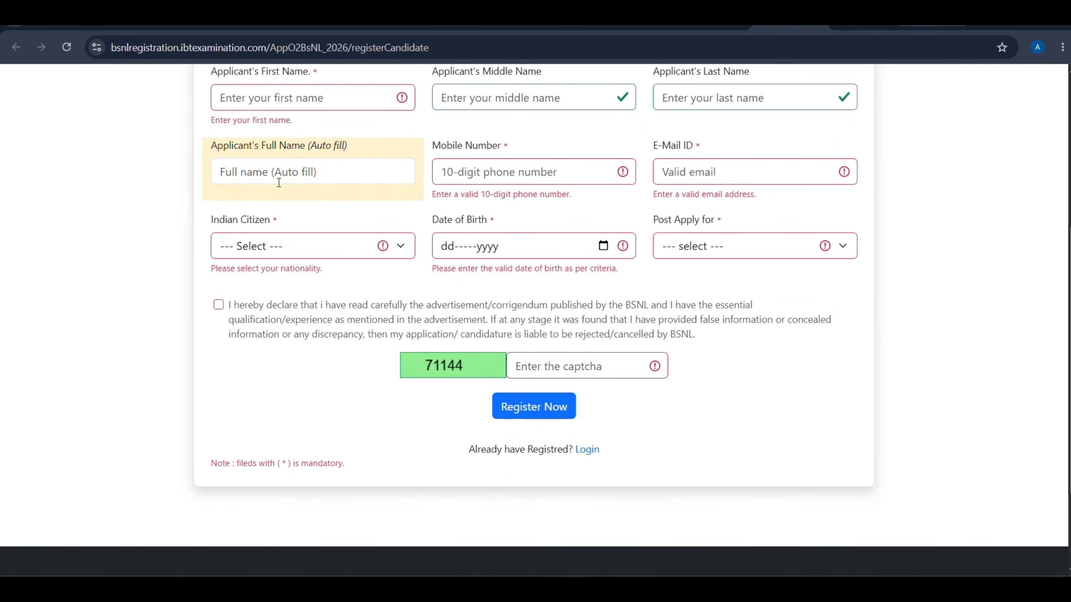
{"action": "scroll", "coordinate": [278, 180], "scroll_direction": "up", "scroll_amount": 3}
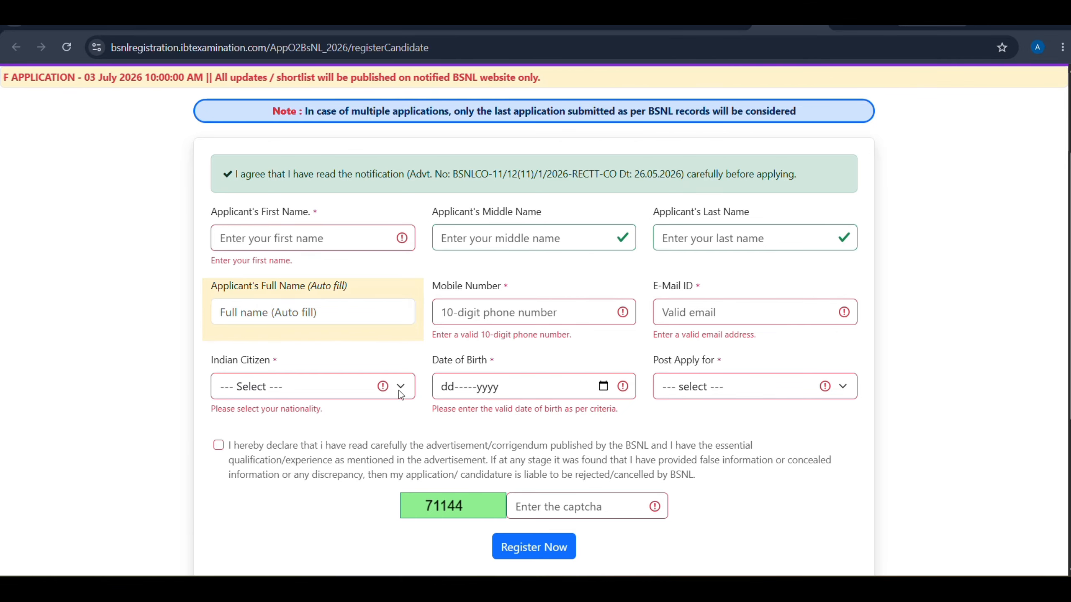
{"action": "left_click", "coordinate": [304, 387]}
{"action": "left_click", "coordinate": [324, 433]}
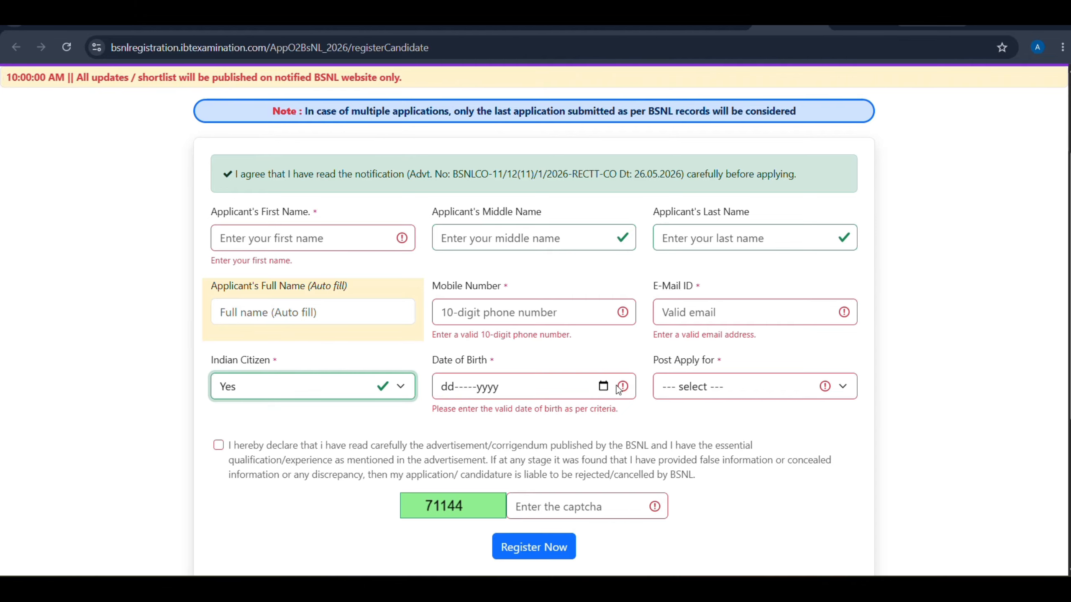
{"action": "left_click", "coordinate": [705, 393]}
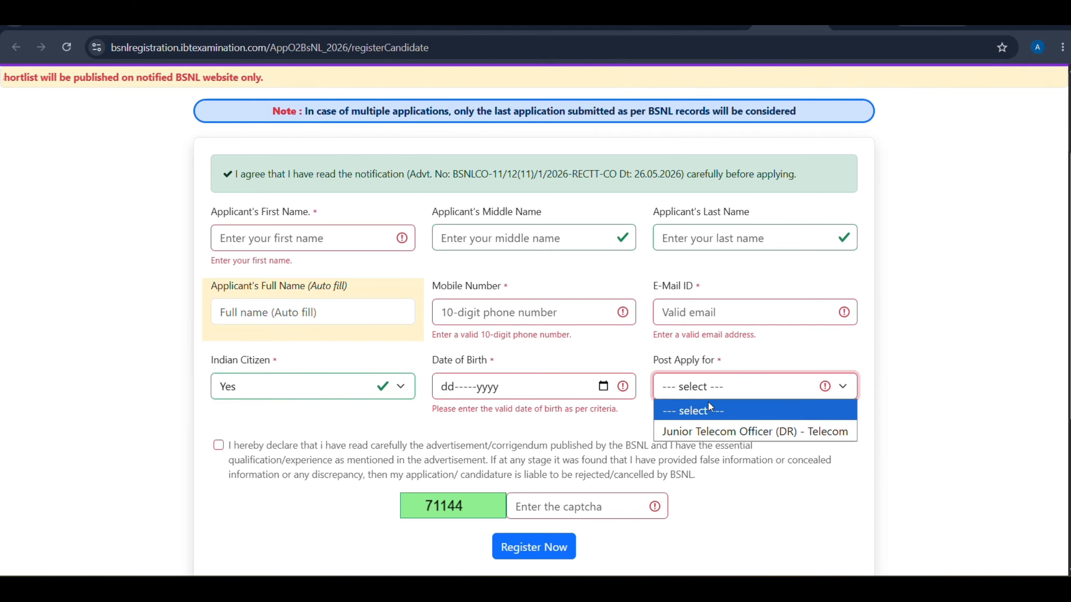
{"action": "left_click", "coordinate": [714, 431]}
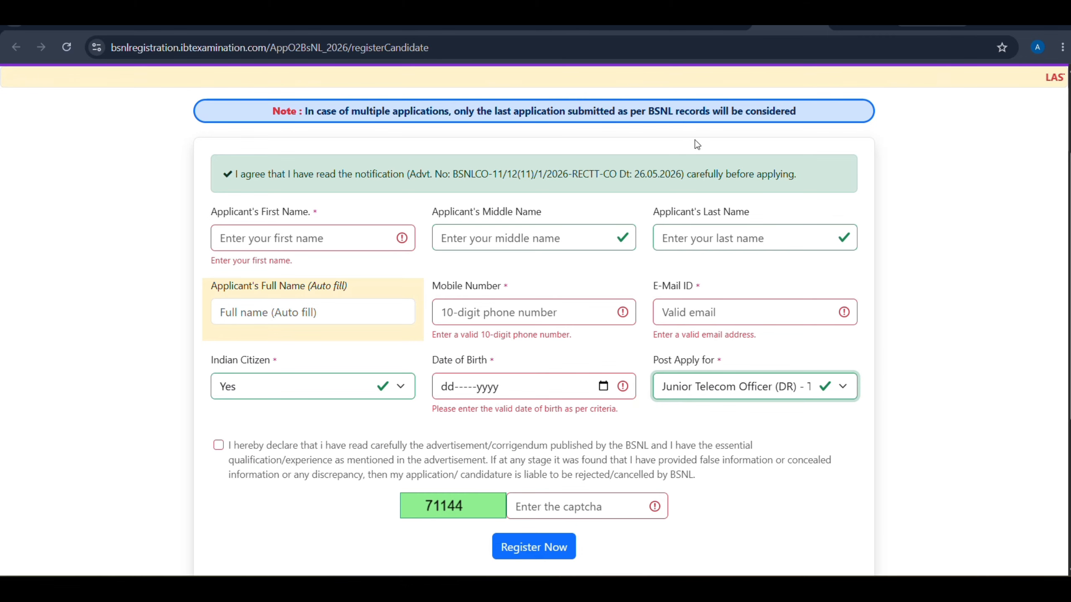
Step: Accept the advertisement declaration, fill the captcha, and submit the registration to request an OTP
{"action": "left_click", "coordinate": [219, 445]}
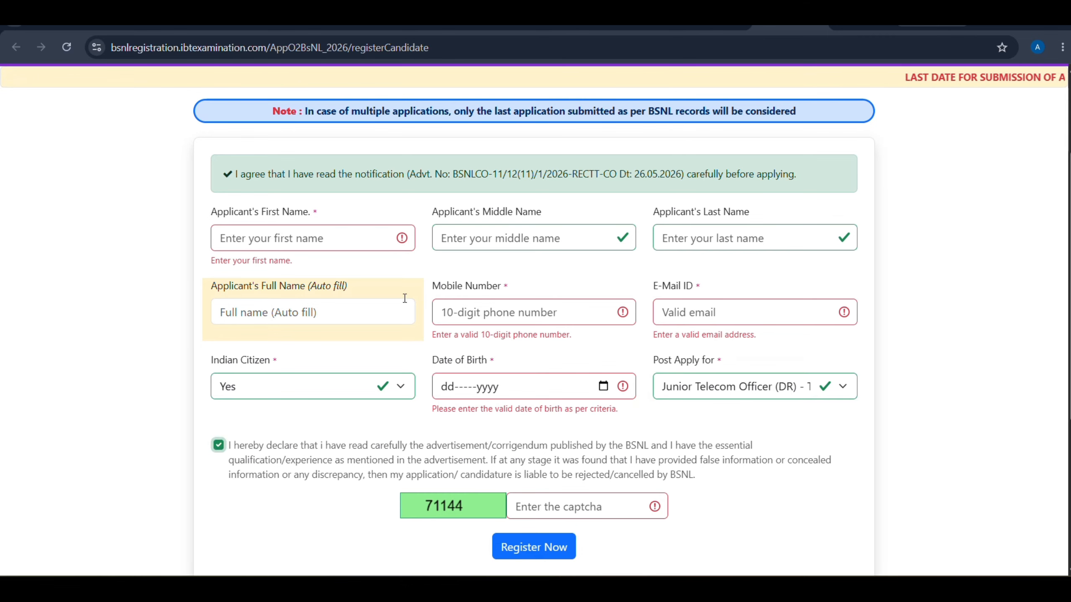
{"action": "left_click", "coordinate": [542, 503]}
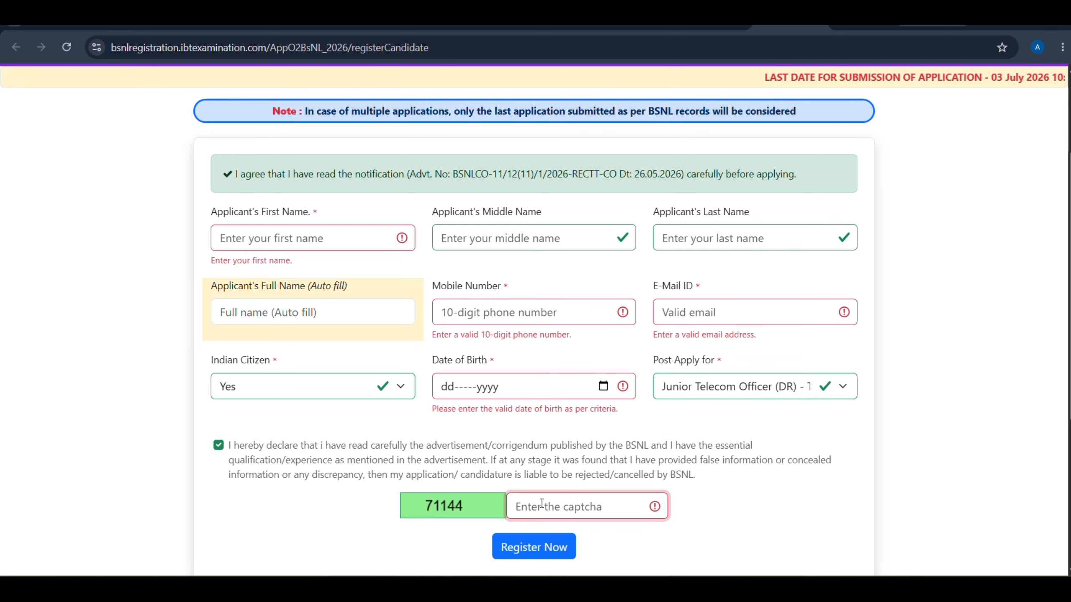
{"action": "scroll", "coordinate": [542, 503], "scroll_direction": "down", "scroll_amount": 3}
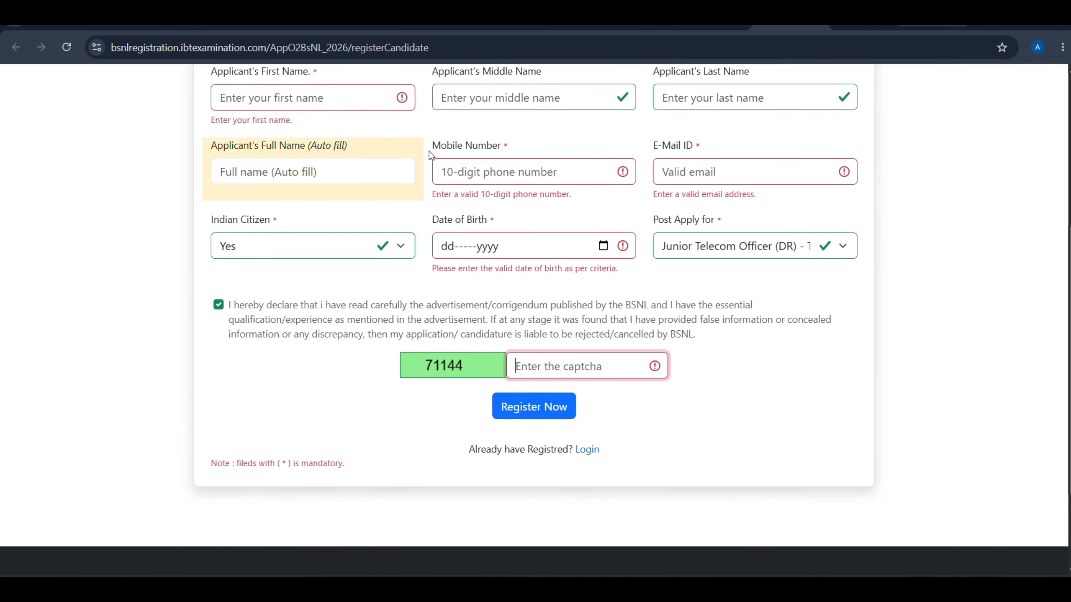
{"action": "left_click", "coordinate": [464, 28]}
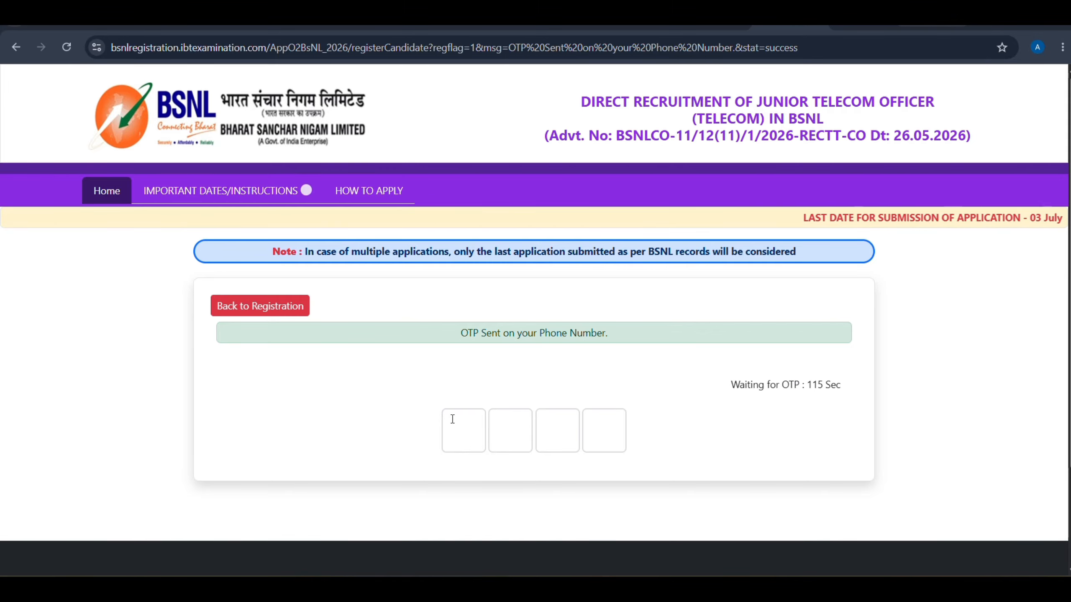
Step: Enter the four-digit OTP received by SMS and submit it
{"action": "left_click", "coordinate": [461, 429]}
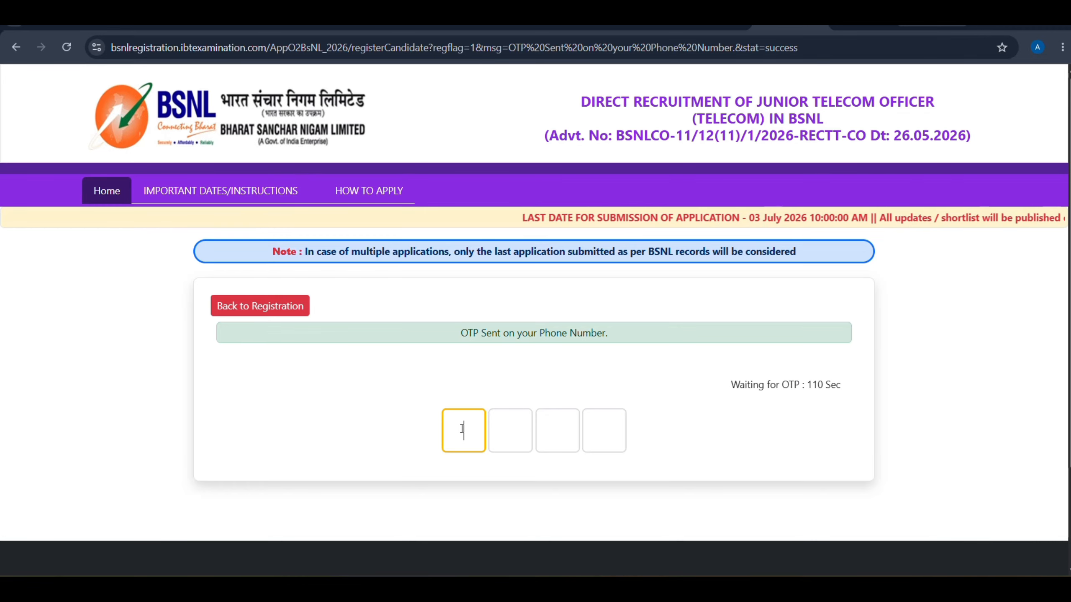
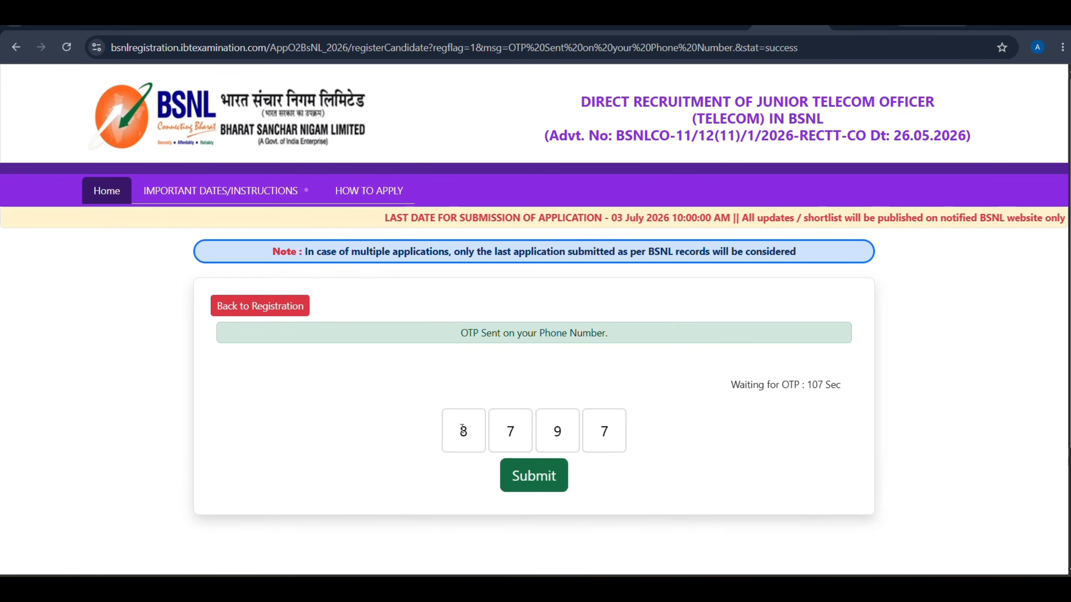
{"action": "left_click", "coordinate": [513, 489]}
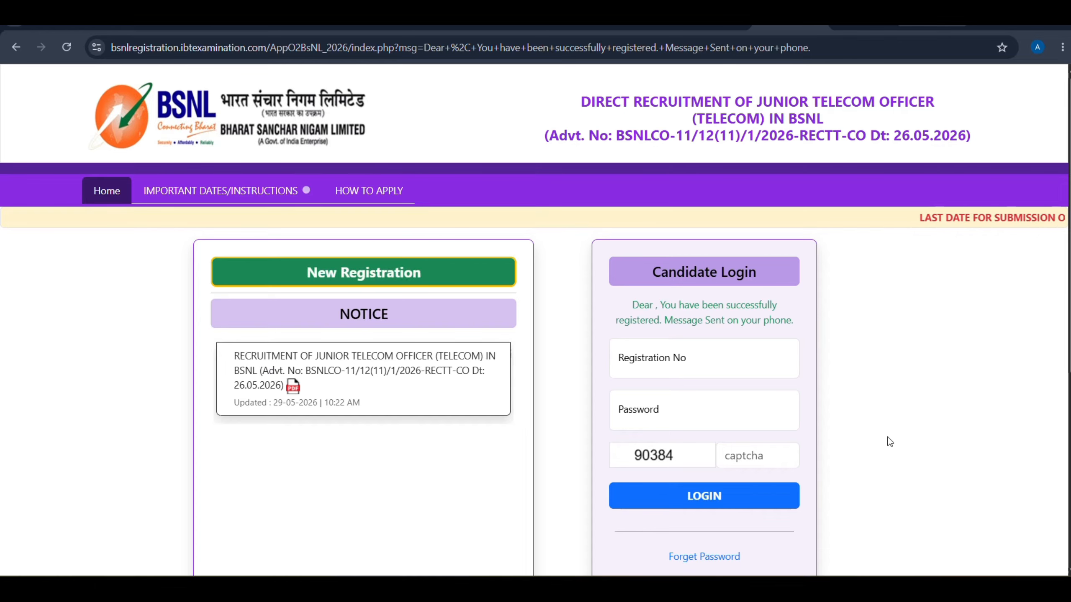
Step: Start typing the registration number into the Candidate Login's Registration No field
{"action": "left_click", "coordinate": [698, 357]}
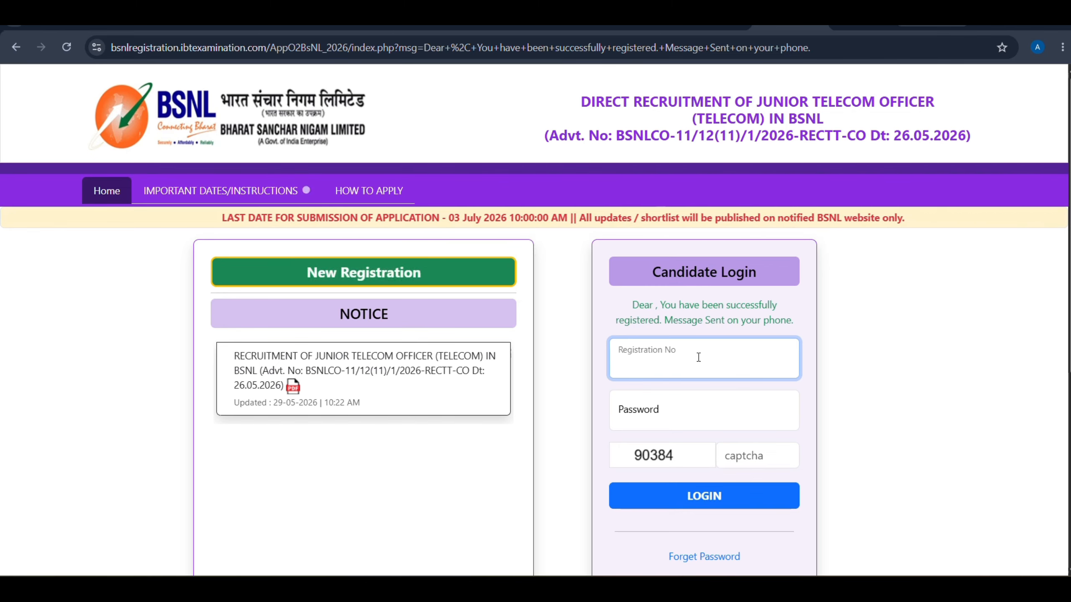
{"action": "type", "text": "26"}
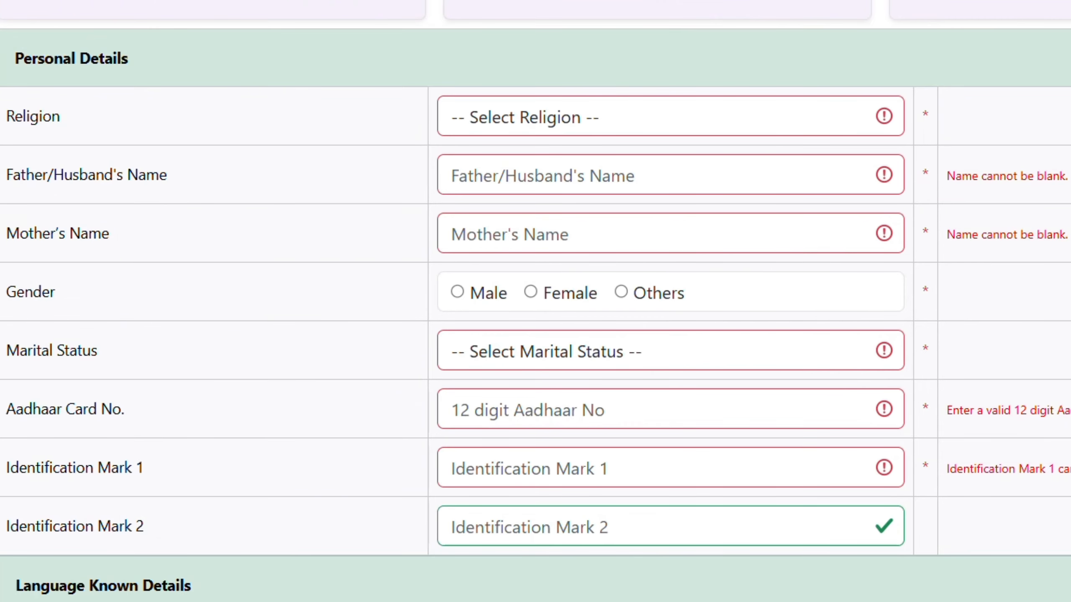
Step: Set religion to Hindu, gender to Male and marital status to Unmarried
{"action": "scroll", "coordinate": [769, 179], "scroll_direction": "down", "scroll_amount": 1}
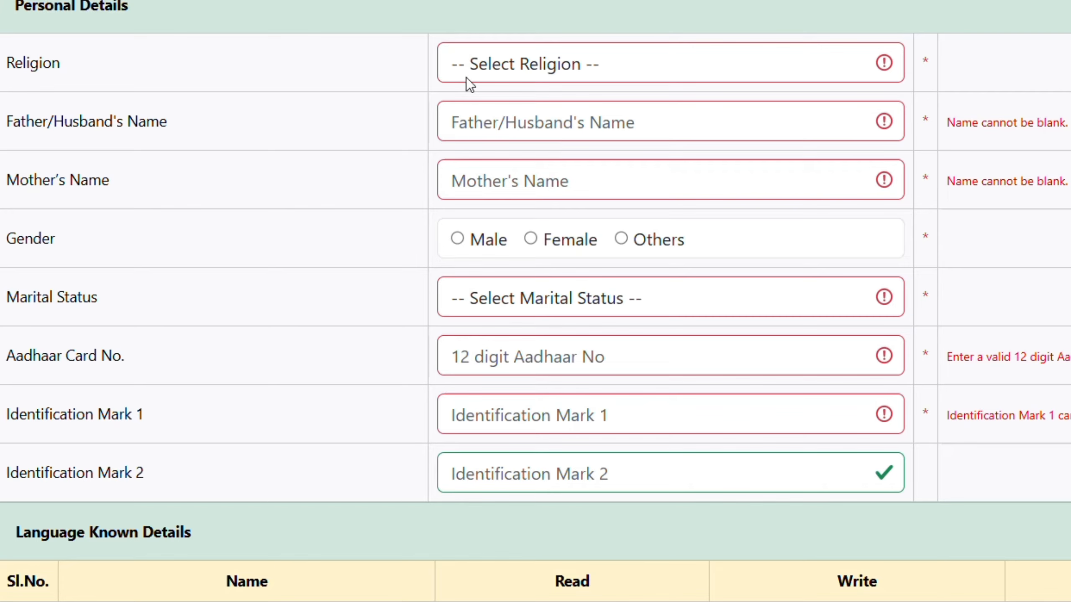
{"action": "left_click", "coordinate": [527, 67]}
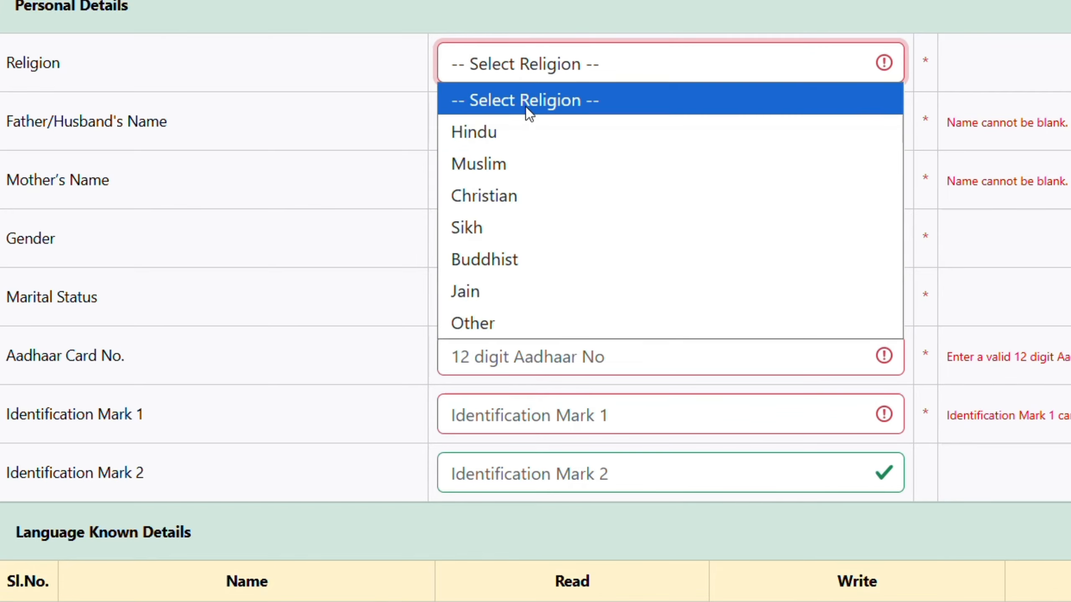
{"action": "left_click", "coordinate": [549, 134]}
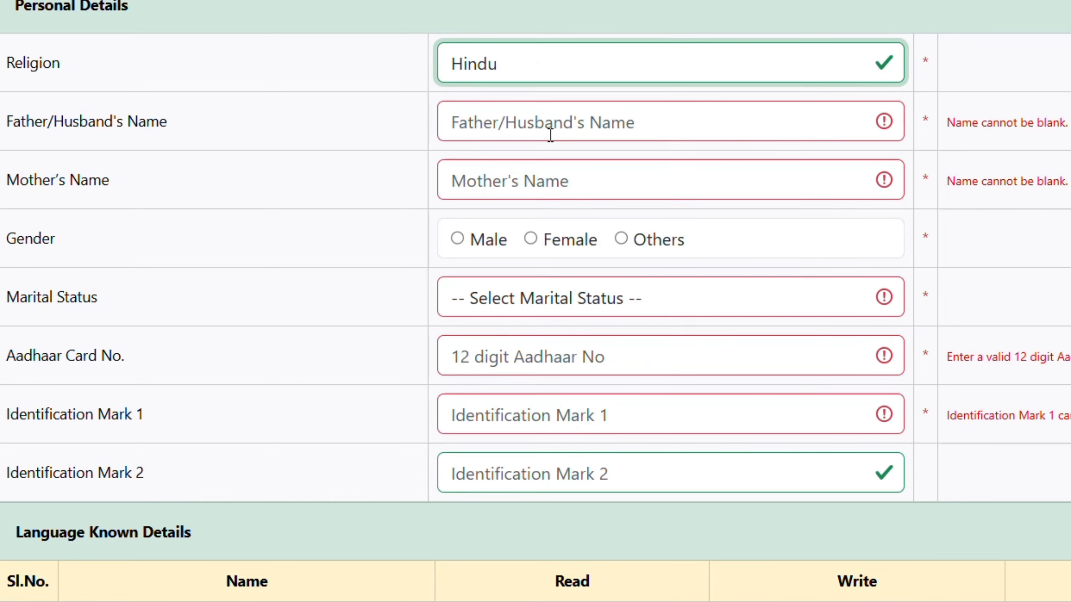
{"action": "left_click", "coordinate": [585, 115]}
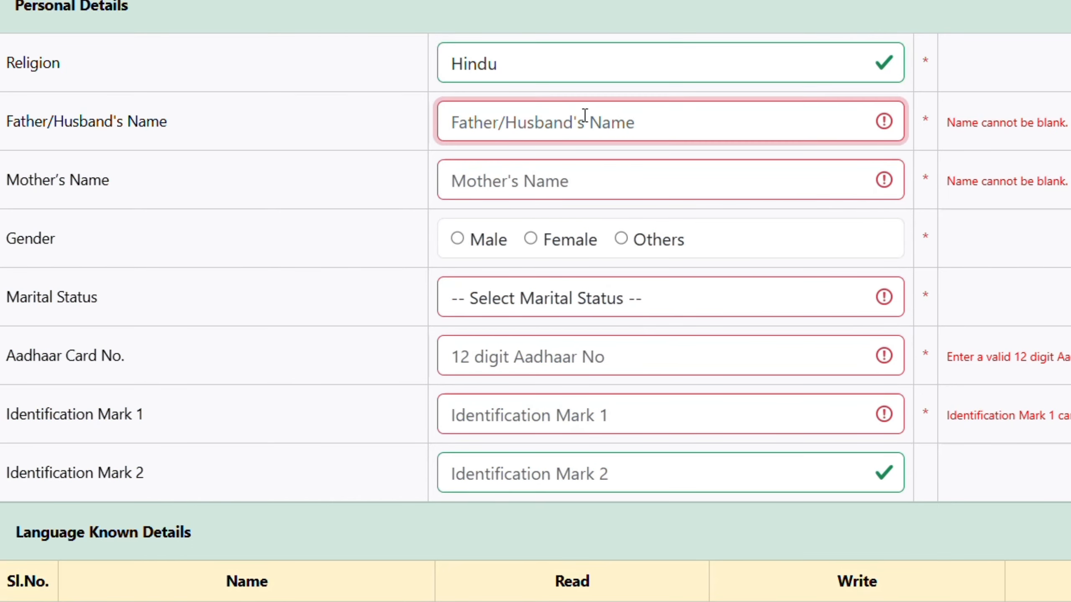
{"action": "left_click", "coordinate": [632, 177]}
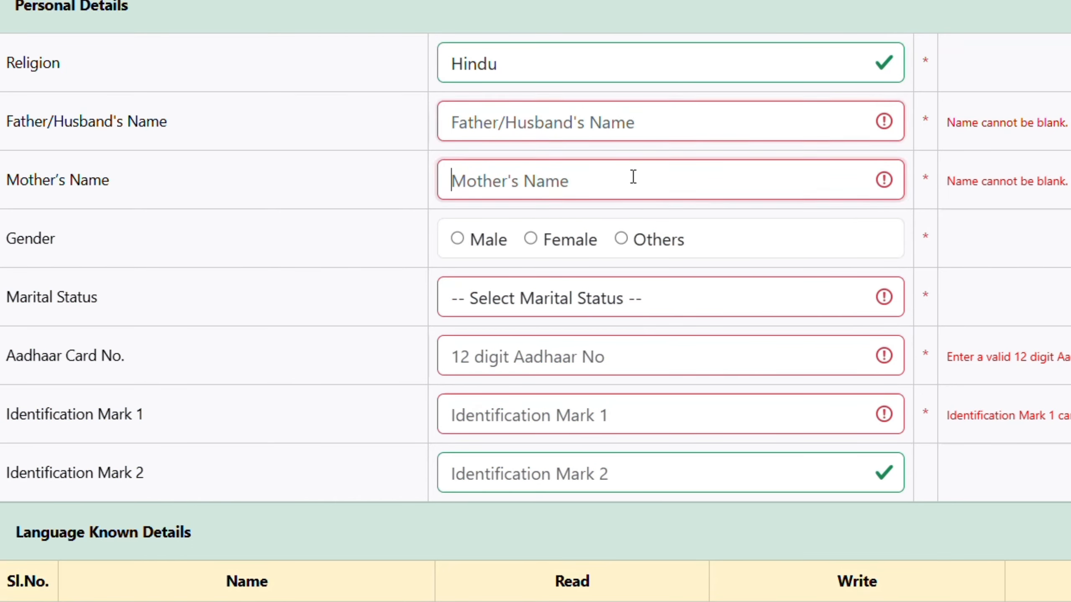
{"action": "left_click", "coordinate": [458, 239]}
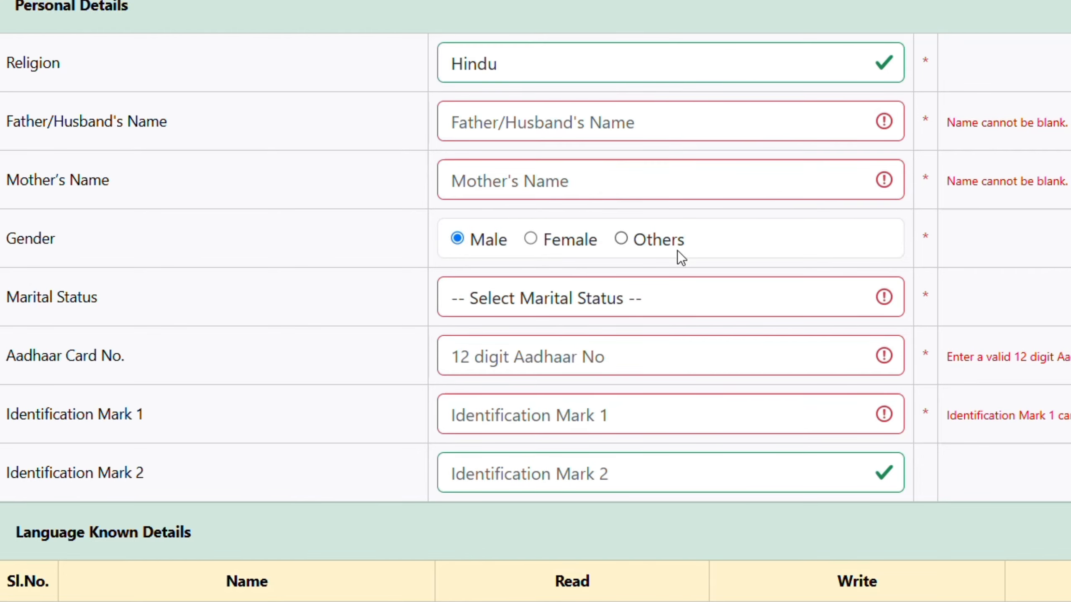
{"action": "left_click", "coordinate": [652, 301]}
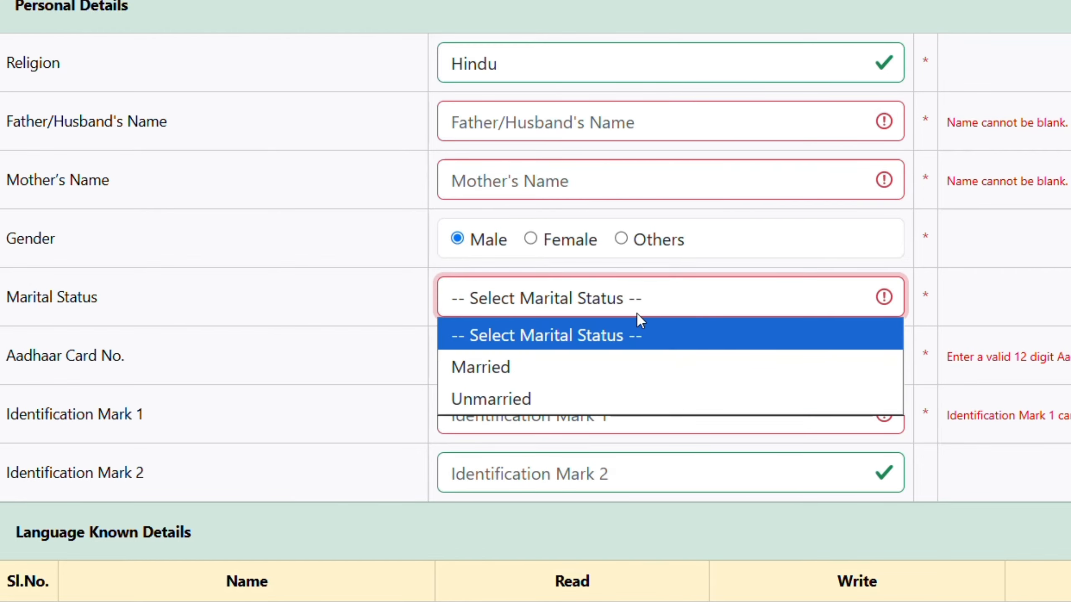
{"action": "left_click", "coordinate": [487, 399]}
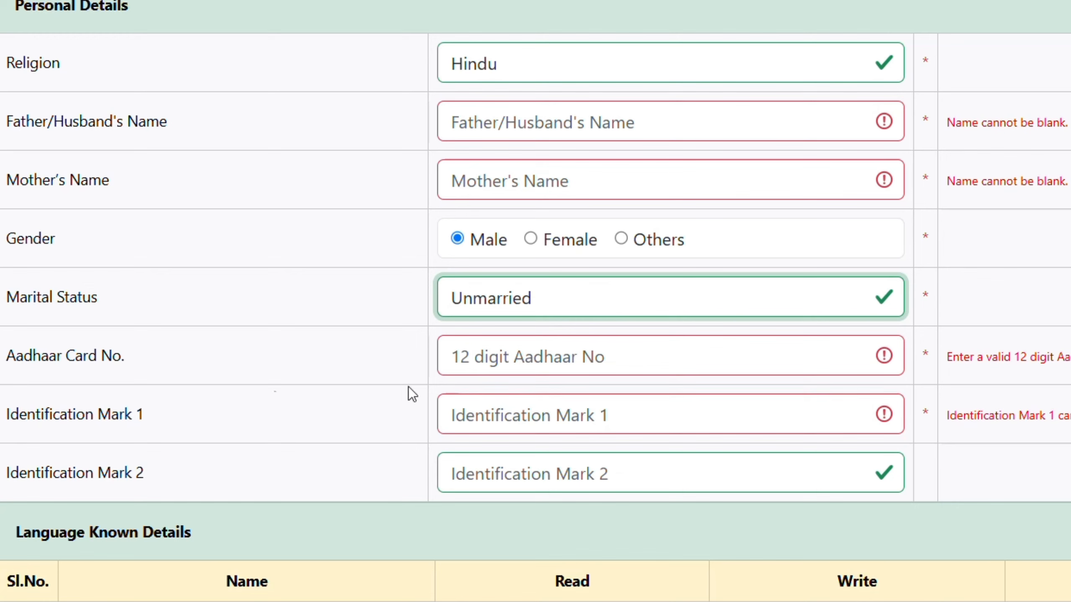
Step: Record 'A MOLE' as Identification Mark 1 and 'A CUT MARK ON THE LEFT HAND' as Mark 2
{"action": "left_click", "coordinate": [499, 358]}
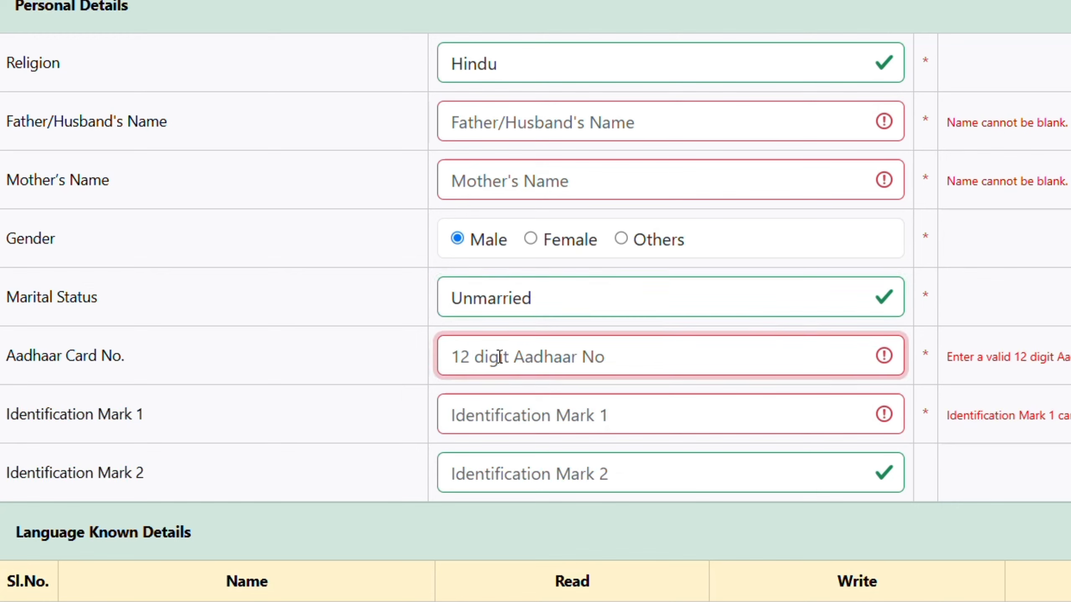
{"action": "left_click", "coordinate": [501, 415]}
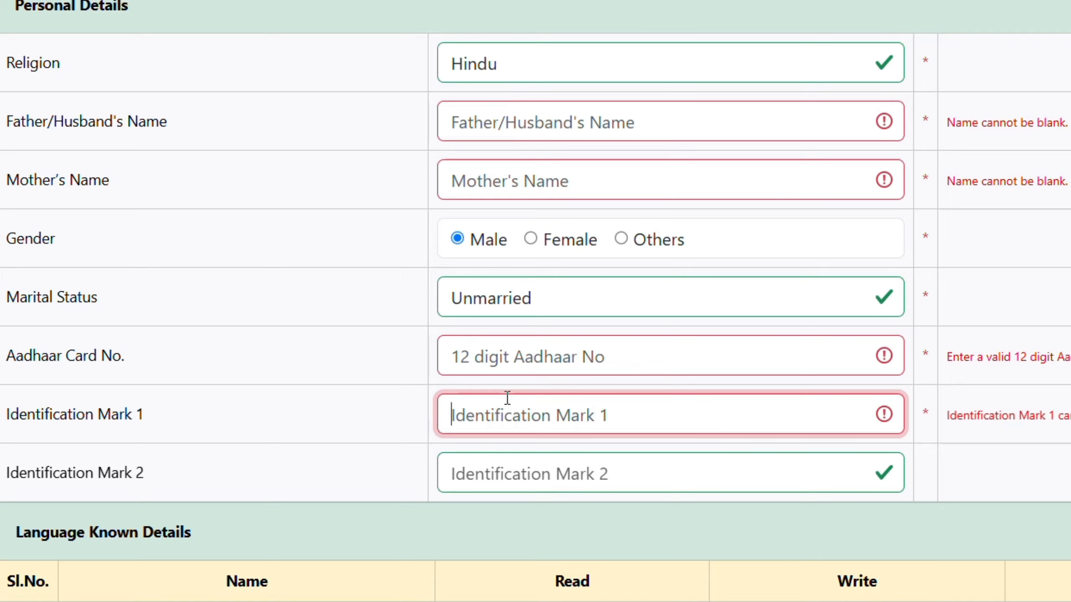
{"action": "type", "text": "A MOLE ON THE FACE"}
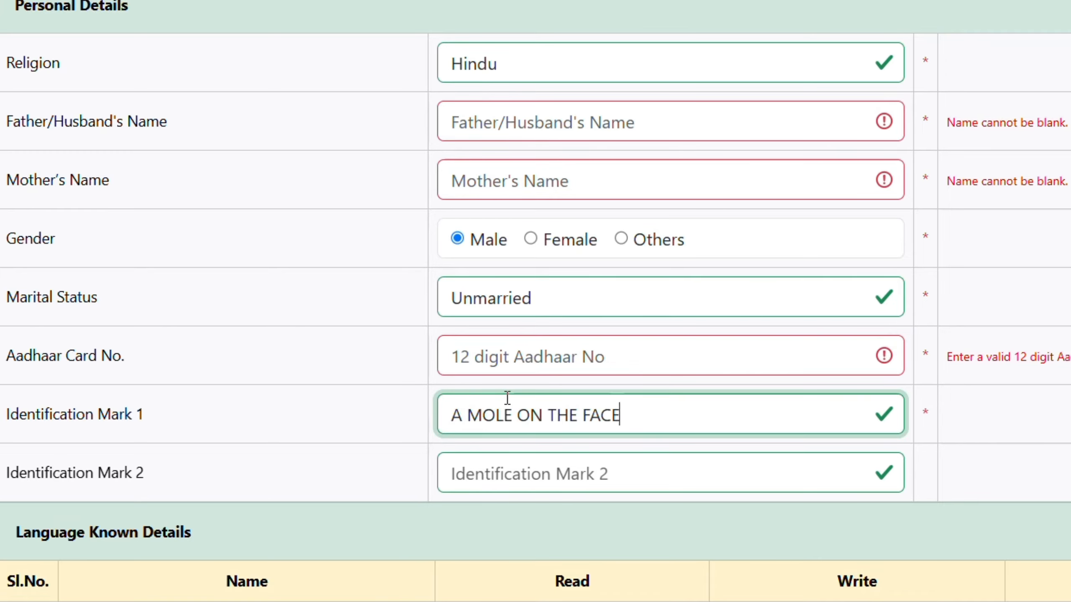
{"action": "left_click", "coordinate": [502, 469]}
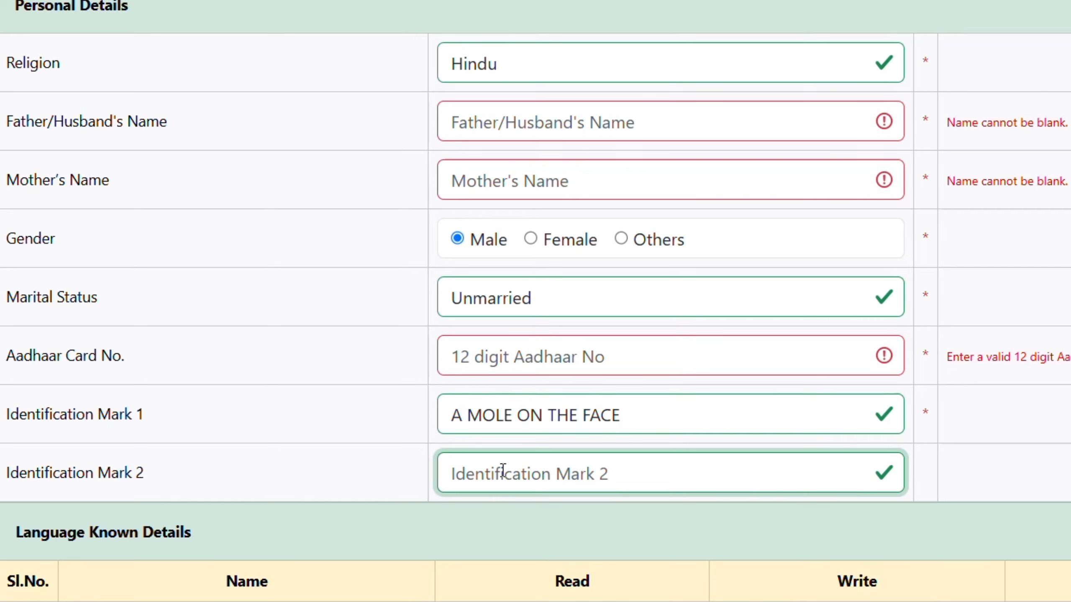
{"action": "type", "text": "A"}
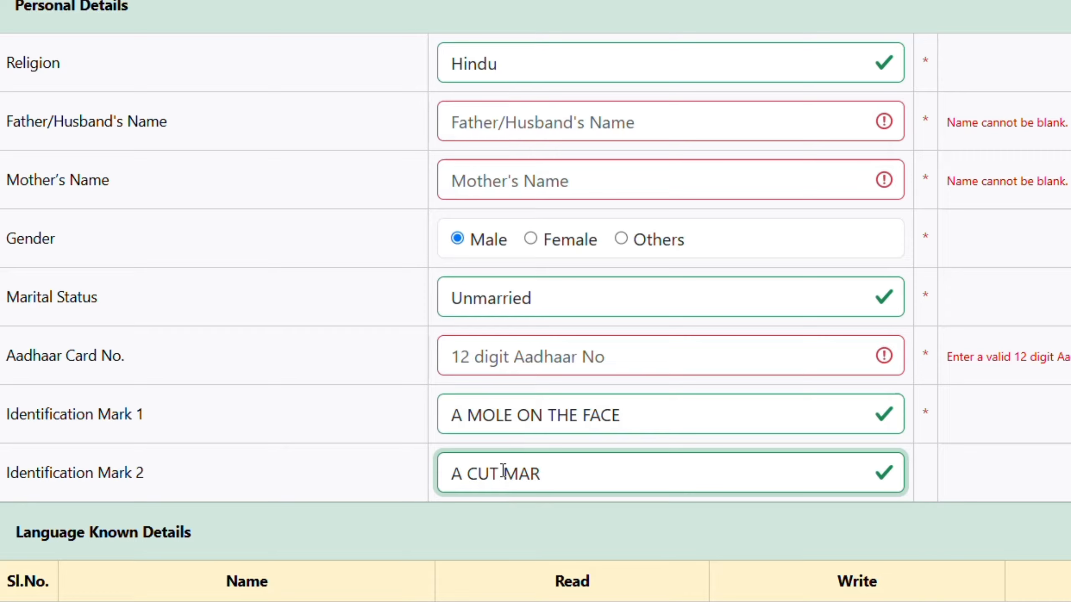
{"action": "type", "text": "CUT MARK ON THE LEFT HAND"}
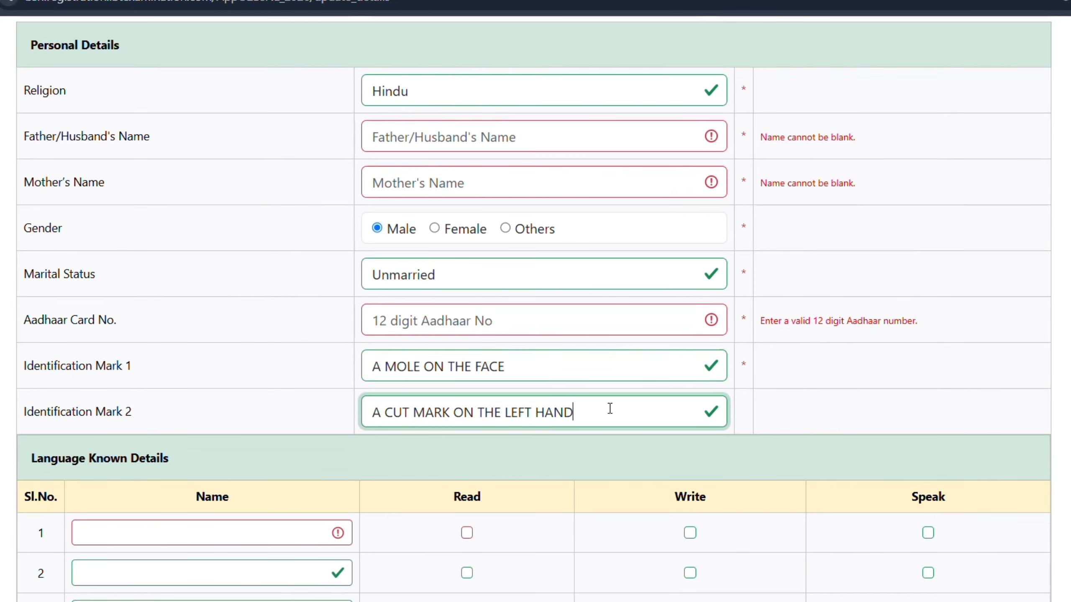
Step: Add HINDI as the first known language, ticked for Read, Write and Speak
{"action": "scroll", "coordinate": [516, 321], "scroll_direction": "down", "scroll_amount": 5}
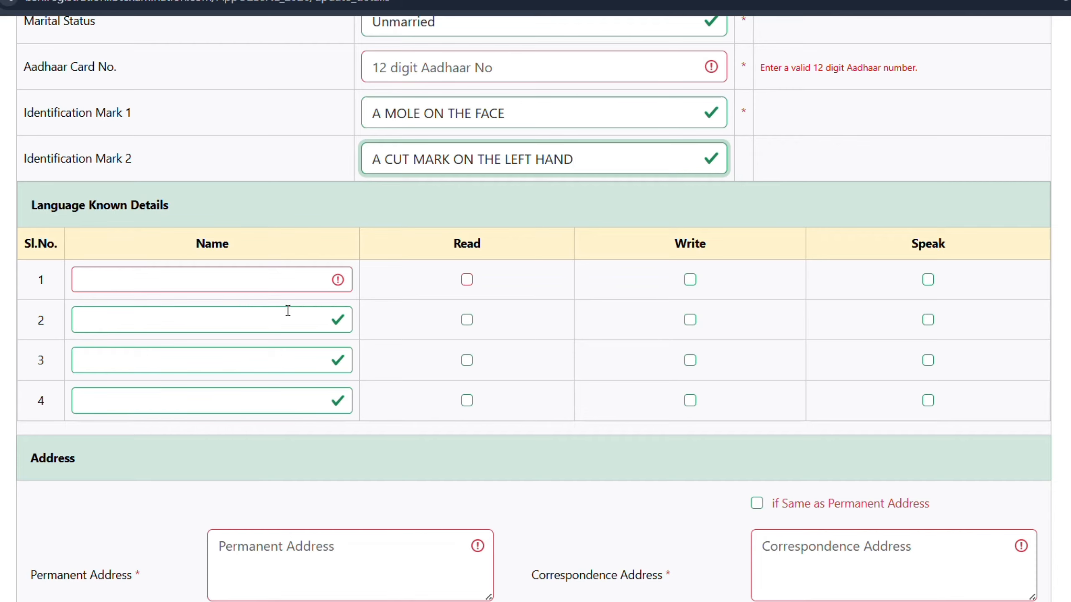
{"action": "left_click", "coordinate": [297, 280]}
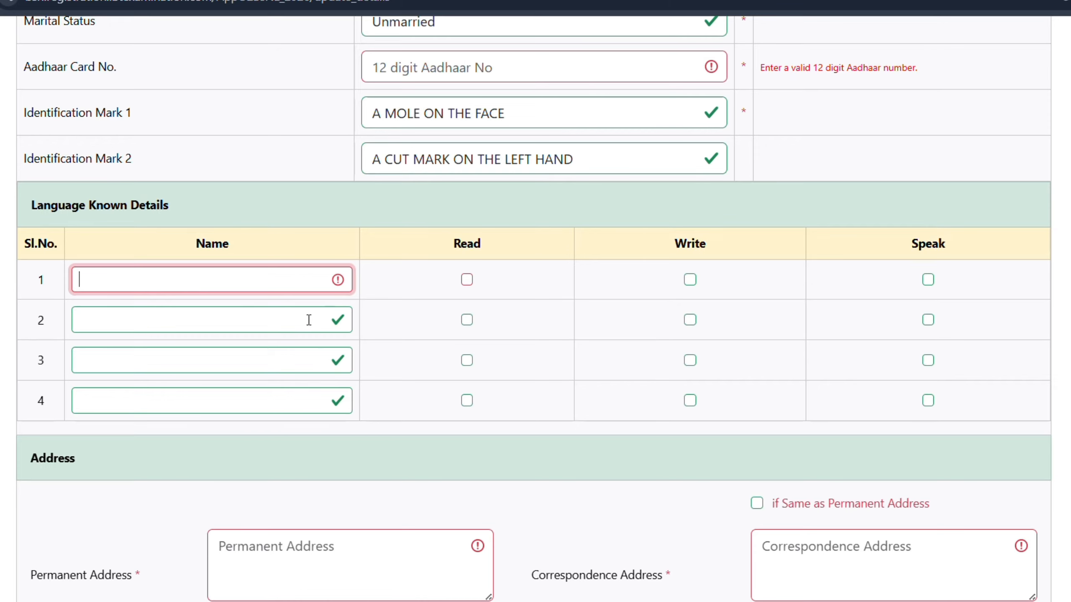
{"action": "left_click", "coordinate": [292, 324]}
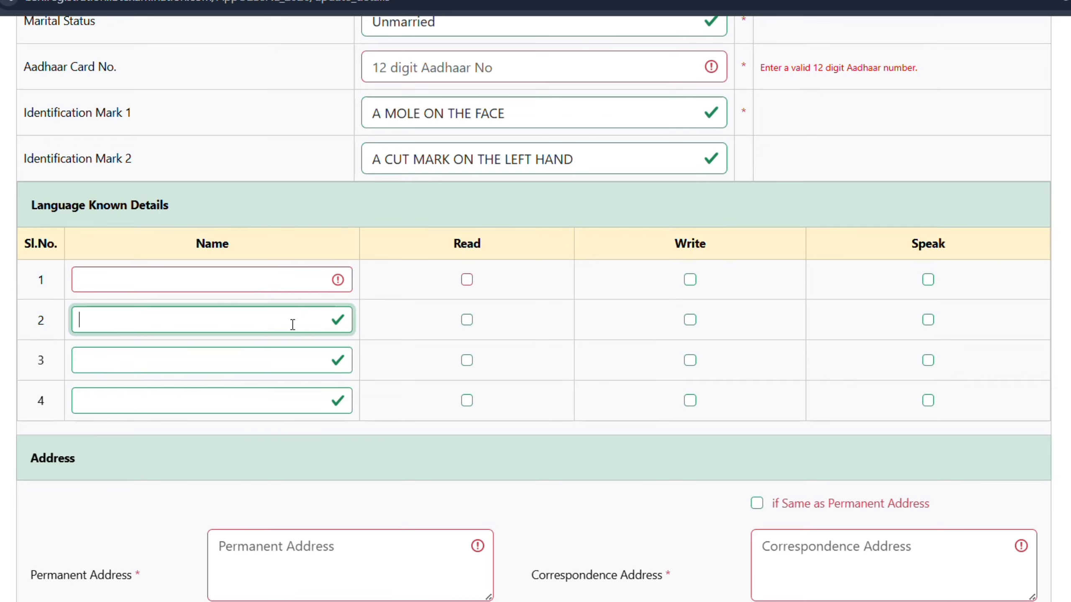
{"action": "left_click", "coordinate": [293, 367]}
{"action": "left_click", "coordinate": [268, 282]}
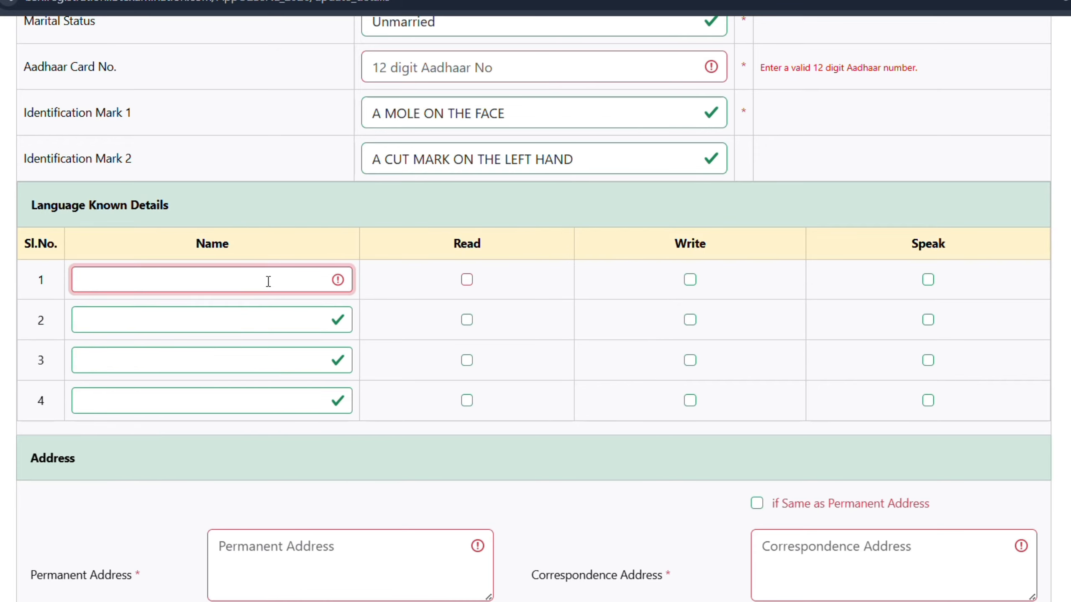
{"action": "type", "text": "HINDI"}
{"action": "left_click", "coordinate": [467, 279]}
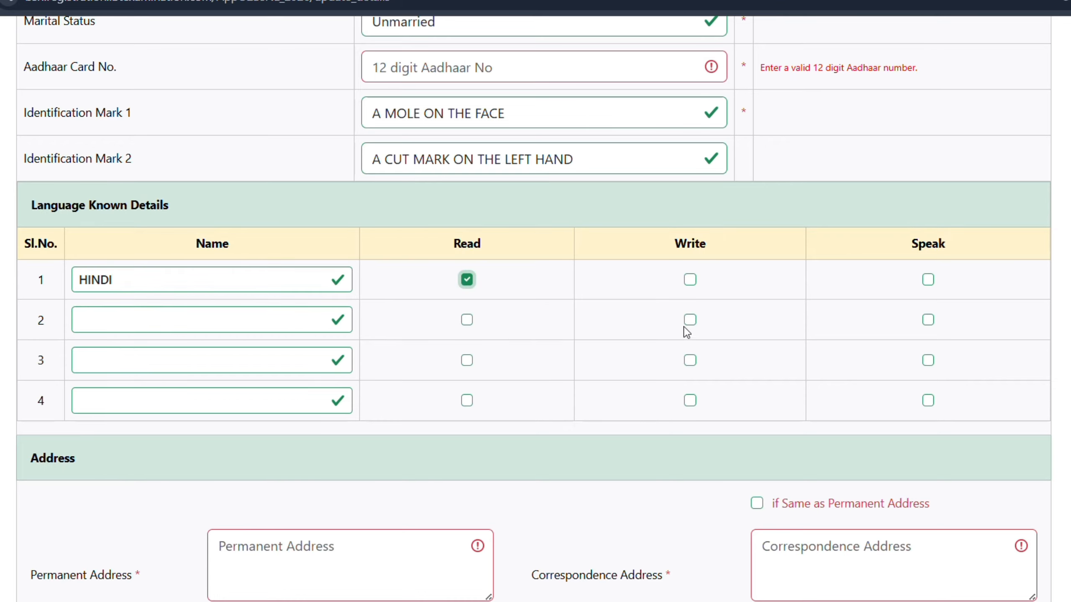
{"action": "left_click", "coordinate": [694, 283]}
{"action": "left_click", "coordinate": [929, 282]}
Step: Add ENGLISH as the second known language, ticked for Read and Write
{"action": "left_click", "coordinate": [206, 323]}
{"action": "type", "text": "ENGLI"}
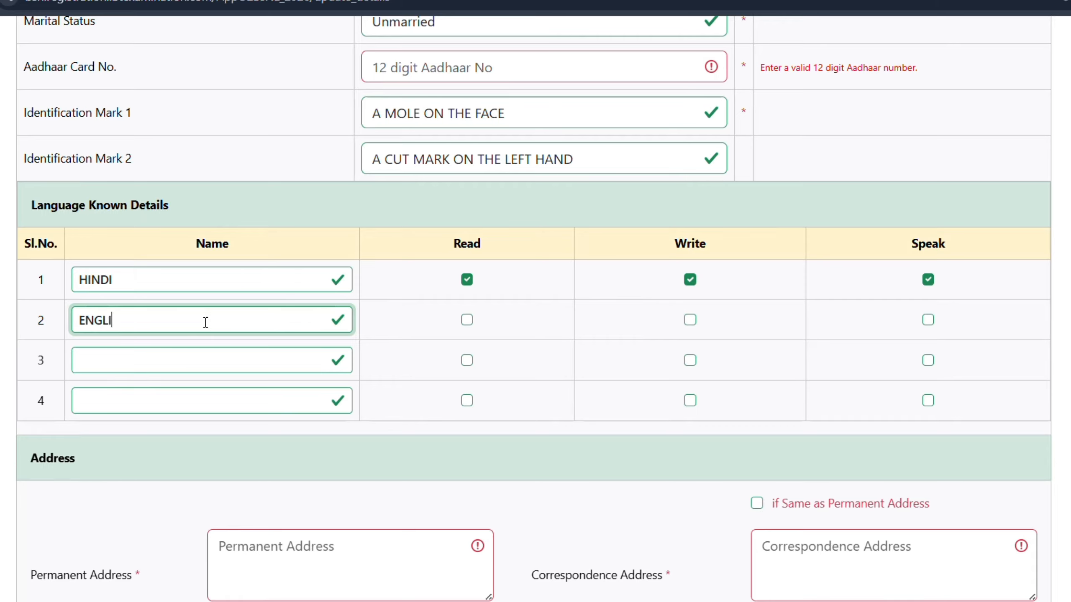
{"action": "type", "text": "SH"}
{"action": "left_click", "coordinate": [466, 320]}
{"action": "left_click", "coordinate": [690, 320]}
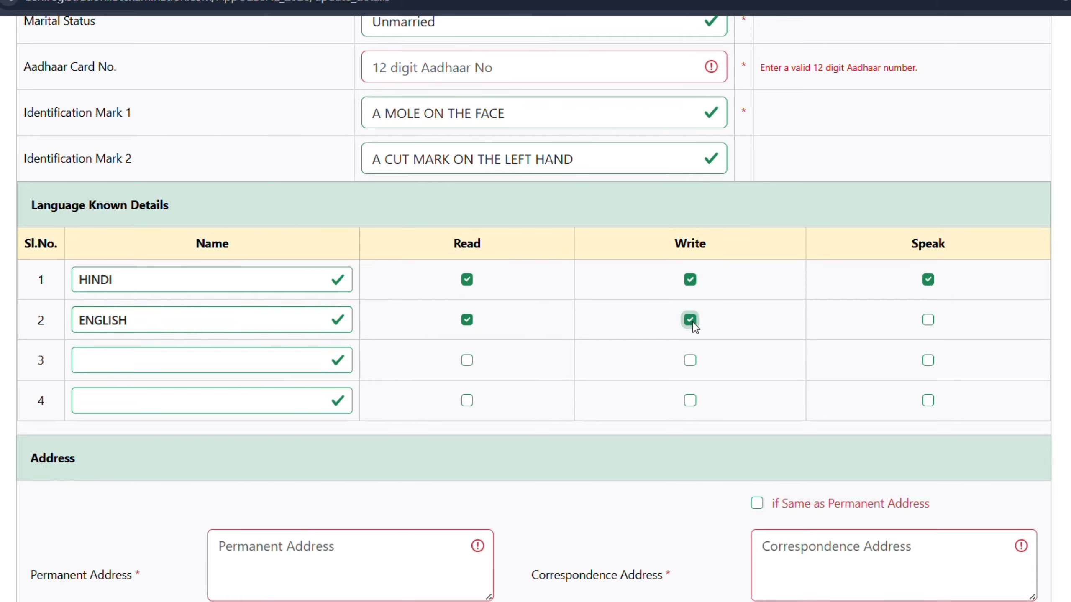
{"action": "scroll", "coordinate": [552, 301], "scroll_direction": "down", "scroll_amount": 4}
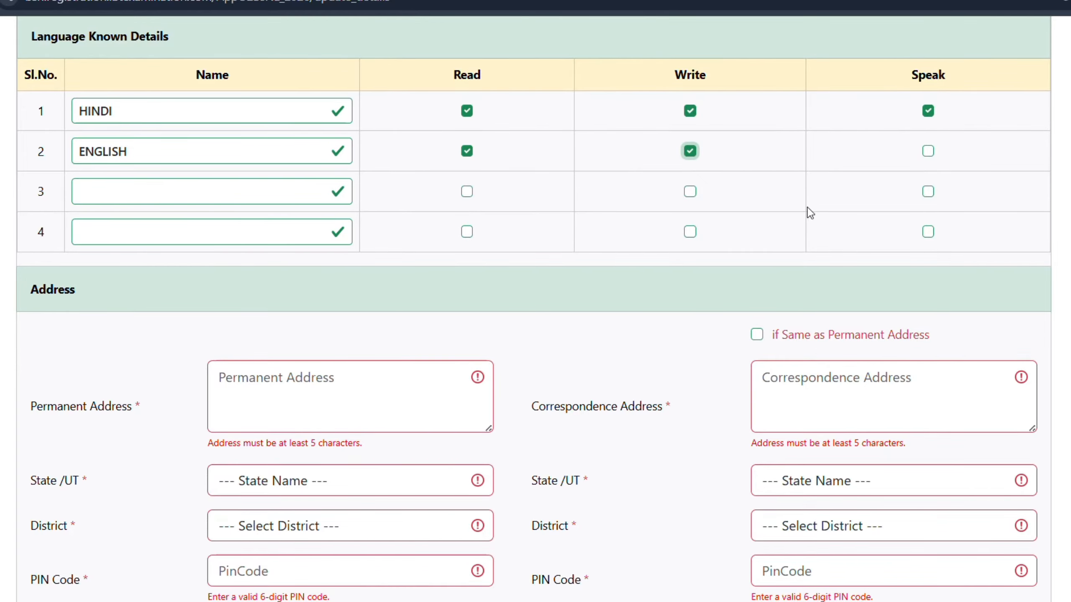
Step: Copy the permanent address into the correspondence address and tick the 'Before submitting…' data-accuracy declaration
{"action": "scroll", "coordinate": [805, 210], "scroll_direction": "down", "scroll_amount": 4}
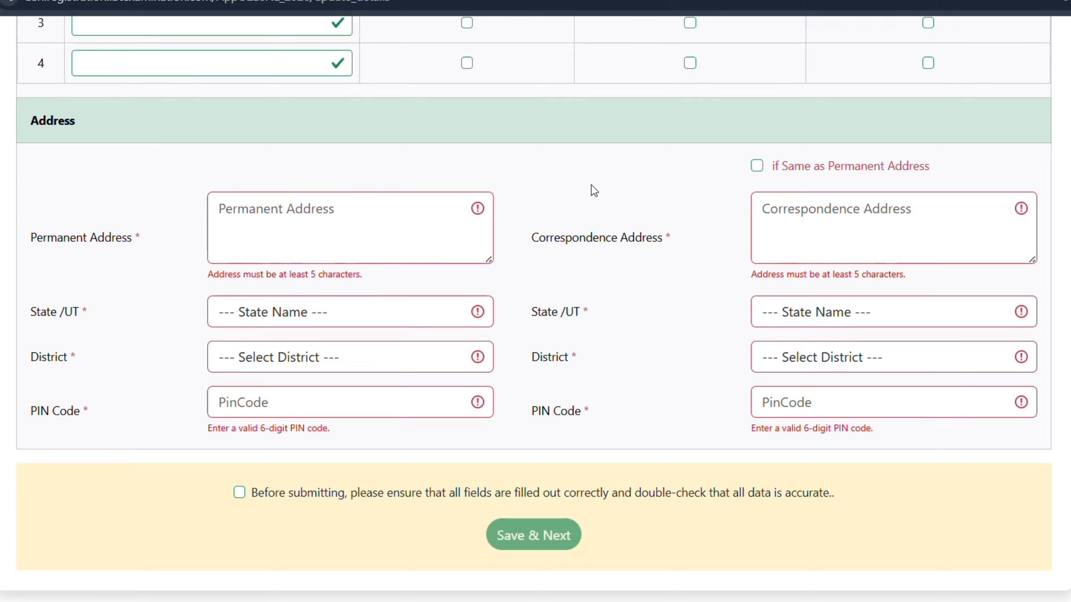
{"action": "left_click", "coordinate": [270, 209]}
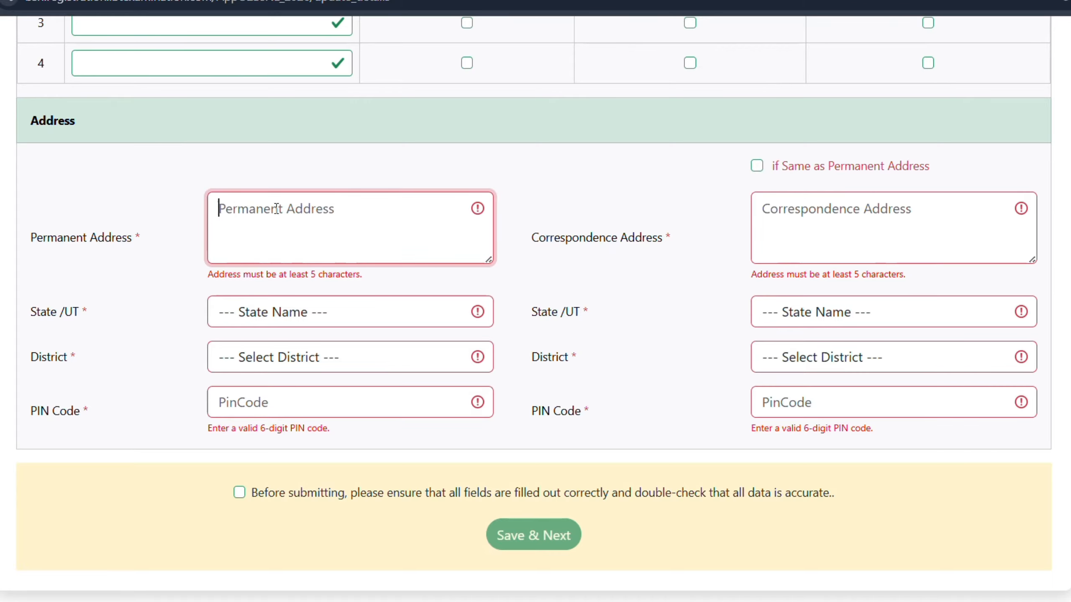
{"action": "left_click", "coordinate": [287, 370]}
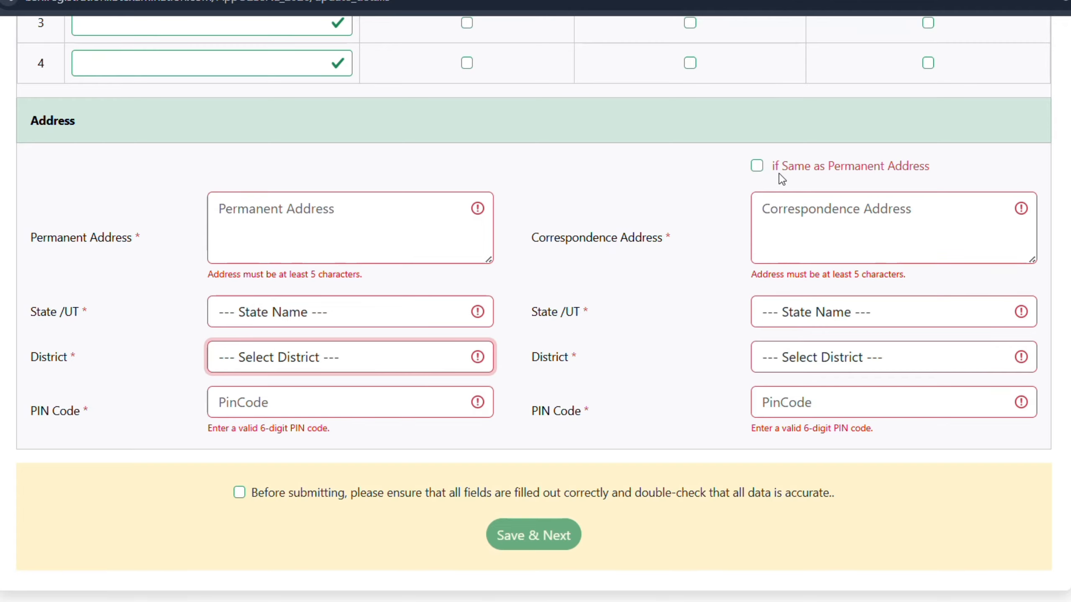
{"action": "left_click", "coordinate": [756, 166]}
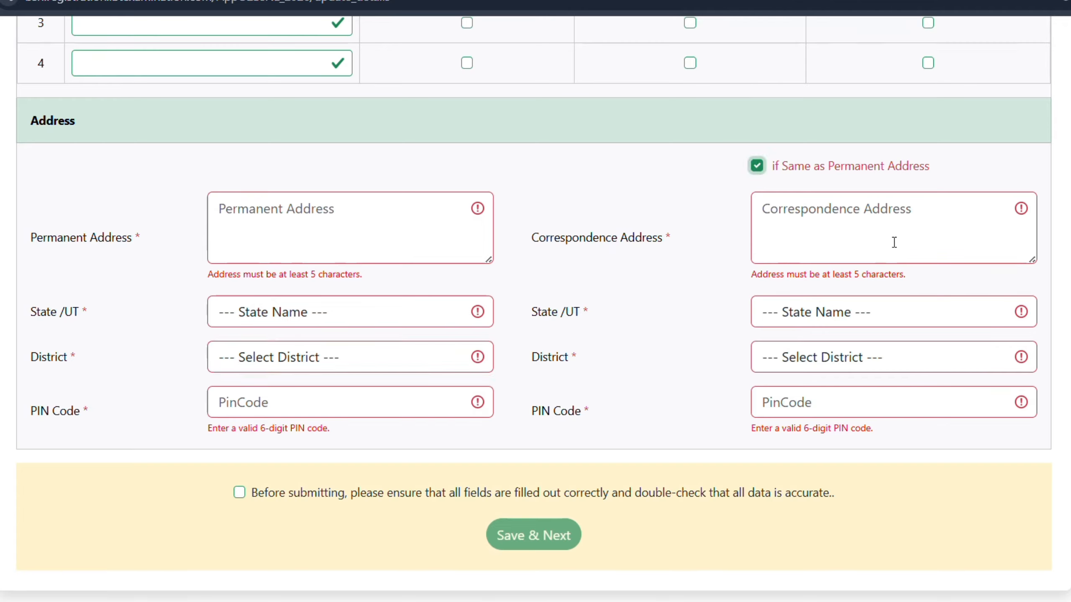
{"action": "left_click", "coordinate": [239, 492]}
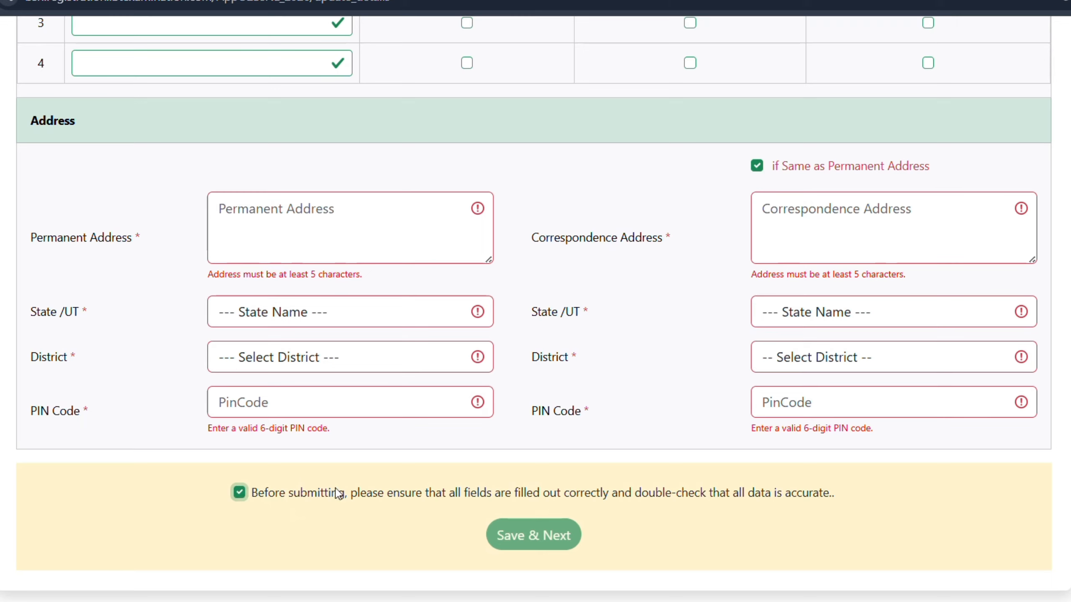
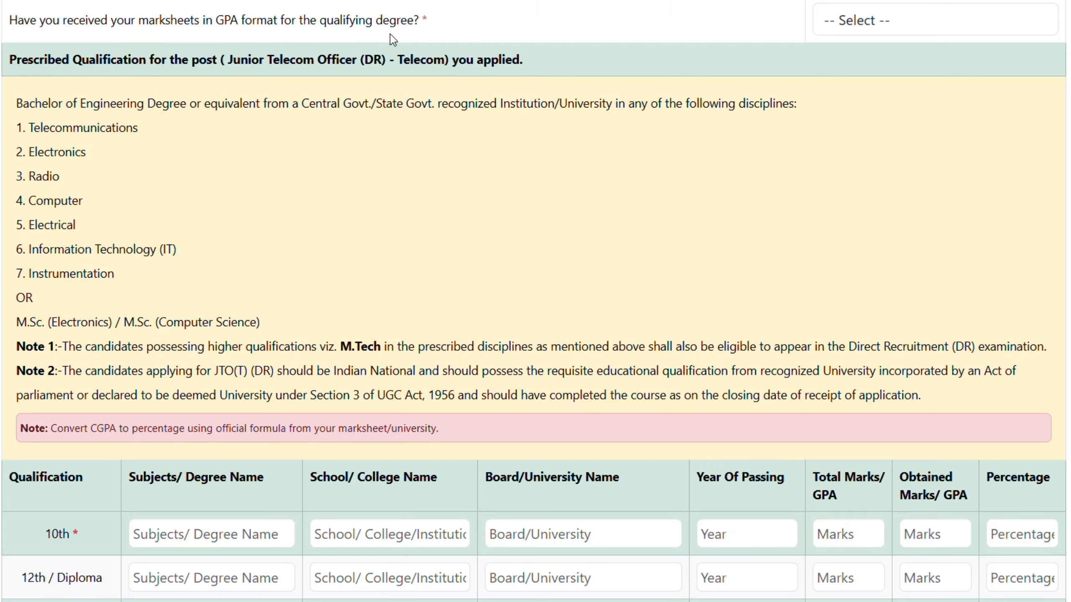
Step: Answer the GPA-format marksheet question No, correcting an initial Yes selection
{"action": "left_click", "coordinate": [927, 26]}
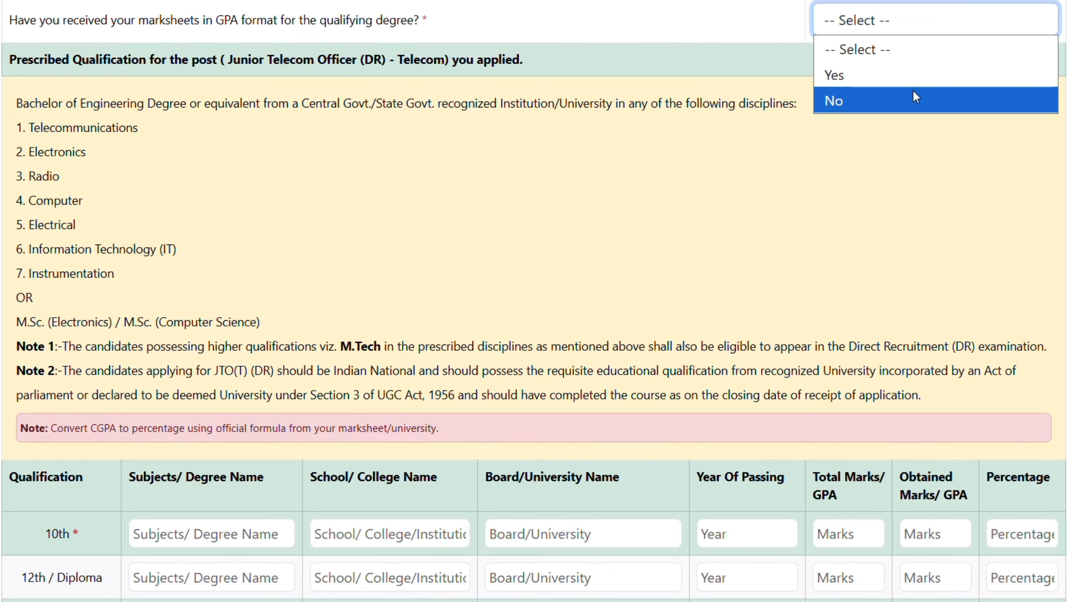
{"action": "left_click", "coordinate": [857, 85]}
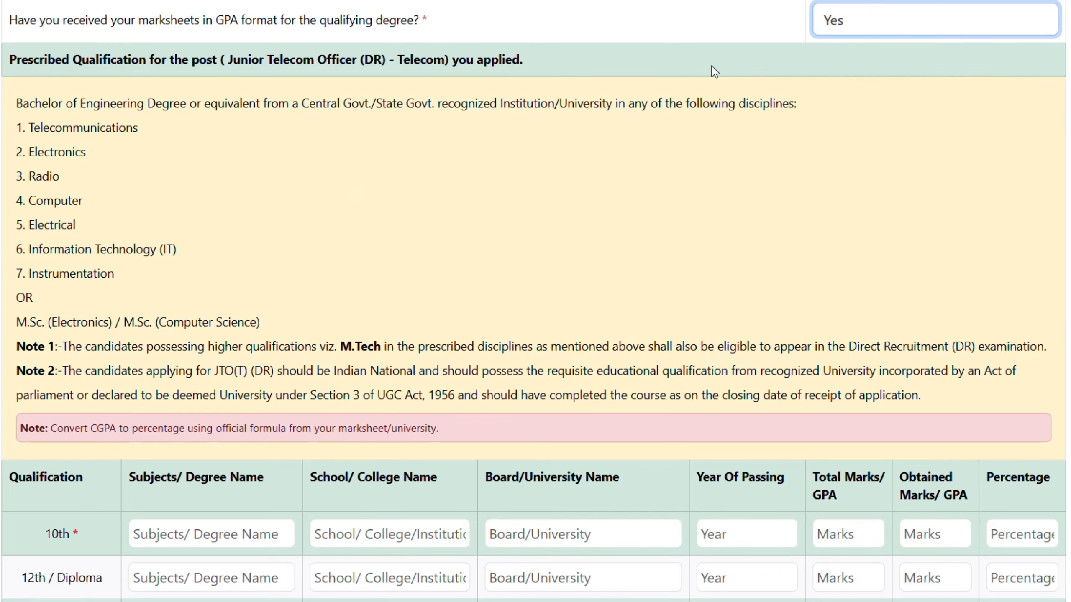
{"action": "left_click", "coordinate": [924, 9]}
{"action": "left_click", "coordinate": [865, 97]}
{"action": "scroll", "coordinate": [363, 273], "scroll_direction": "down", "scroll_amount": 1}
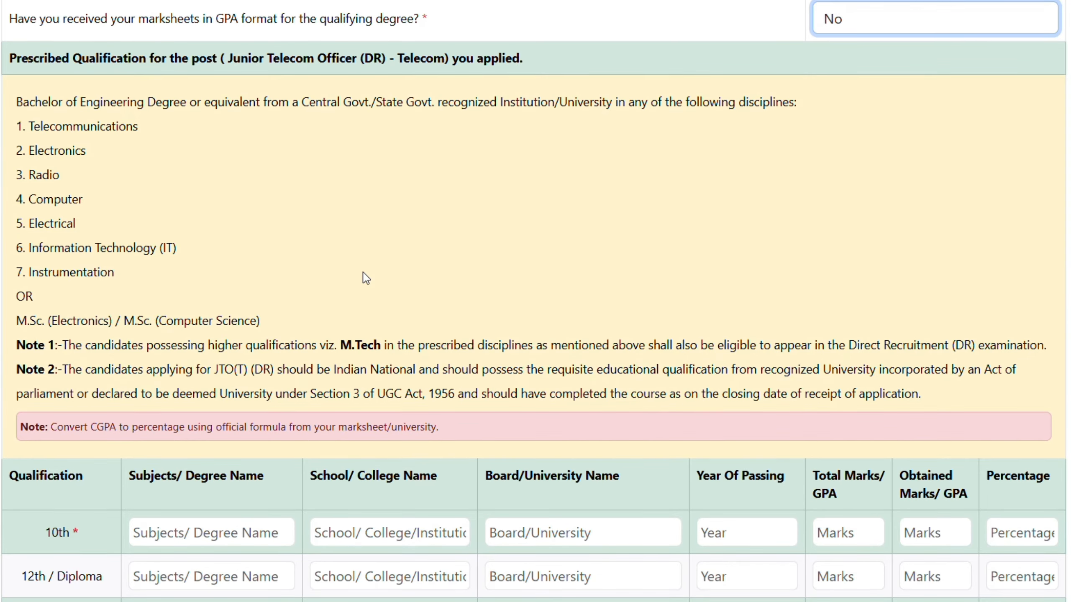
Step: Fill in the 10th row's subjects, school, board, year, marks and percentage, plus the 12th/Diploma subjects
{"action": "scroll", "coordinate": [365, 278], "scroll_direction": "down", "scroll_amount": 5}
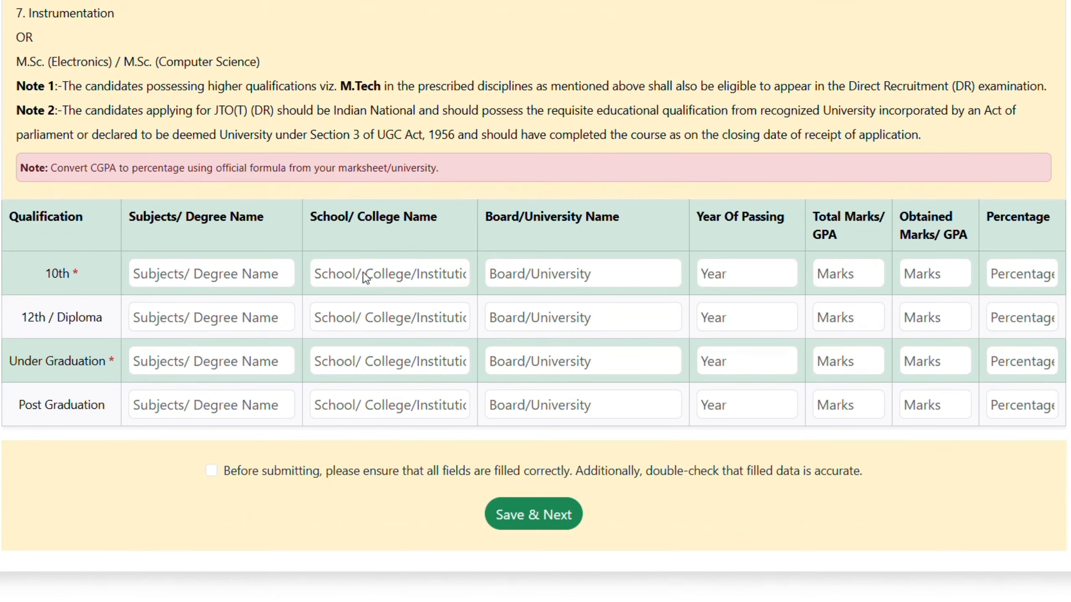
{"action": "left_click", "coordinate": [170, 277]}
{"action": "left_click", "coordinate": [402, 279]}
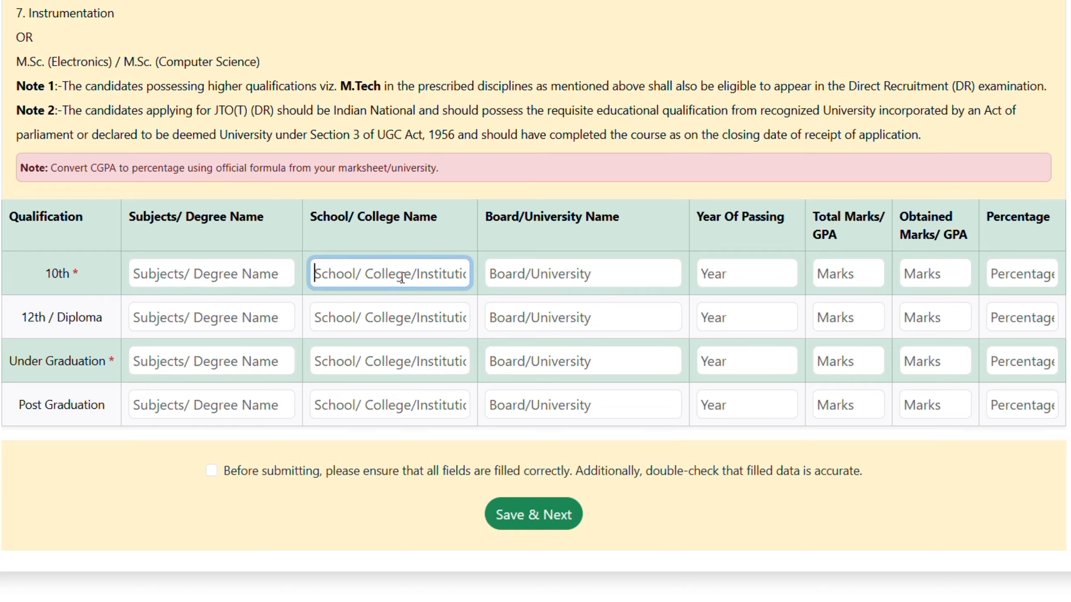
{"action": "left_click", "coordinate": [521, 268]}
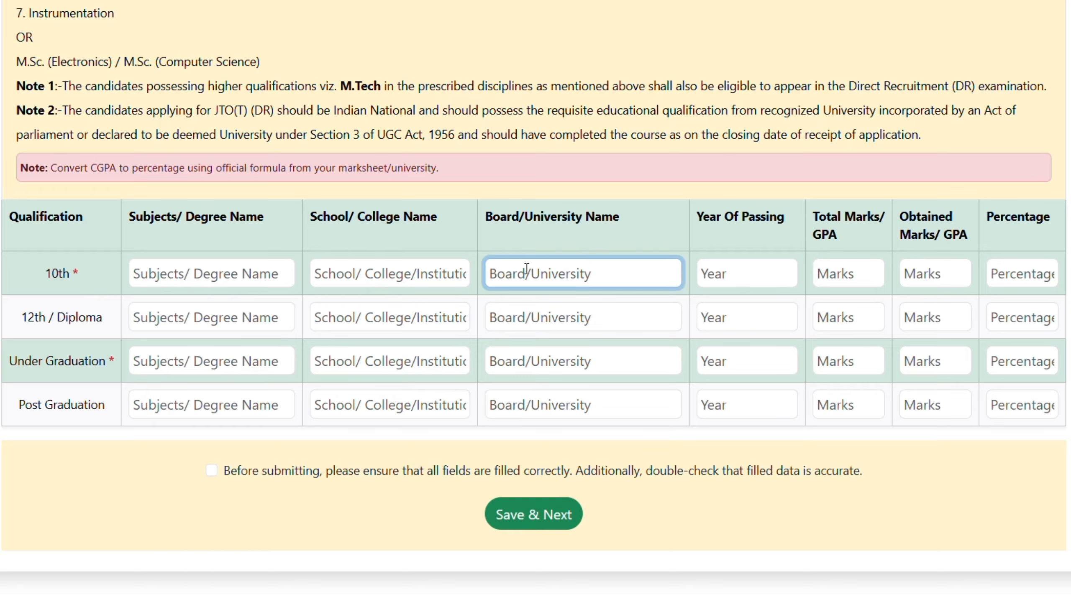
{"action": "left_click", "coordinate": [715, 269]}
{"action": "left_click", "coordinate": [841, 268]}
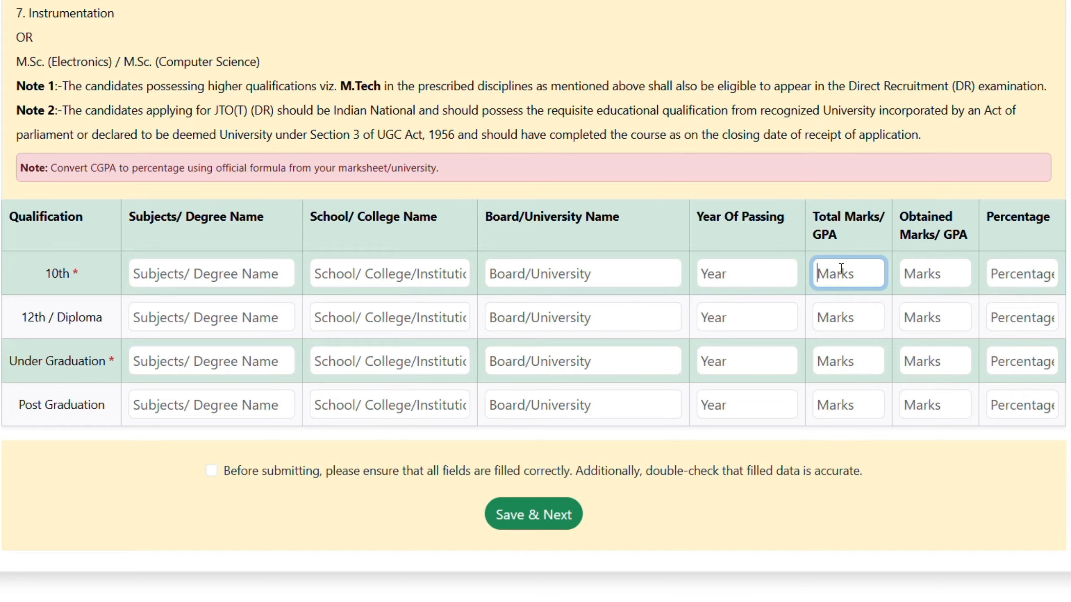
{"action": "left_click", "coordinate": [933, 264]}
{"action": "left_click", "coordinate": [1023, 275]}
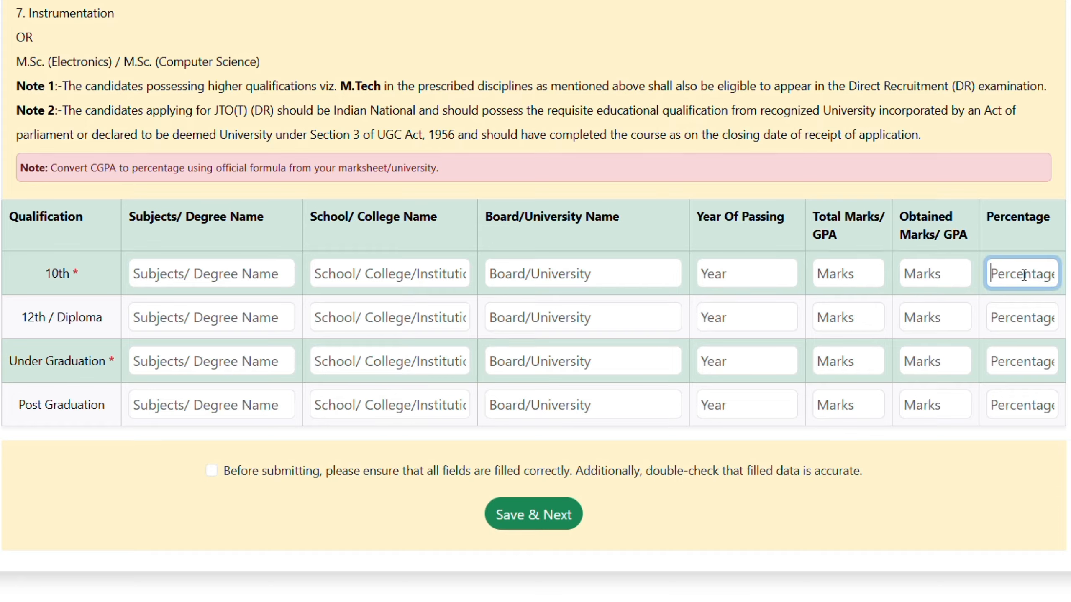
{"action": "left_click", "coordinate": [163, 321]}
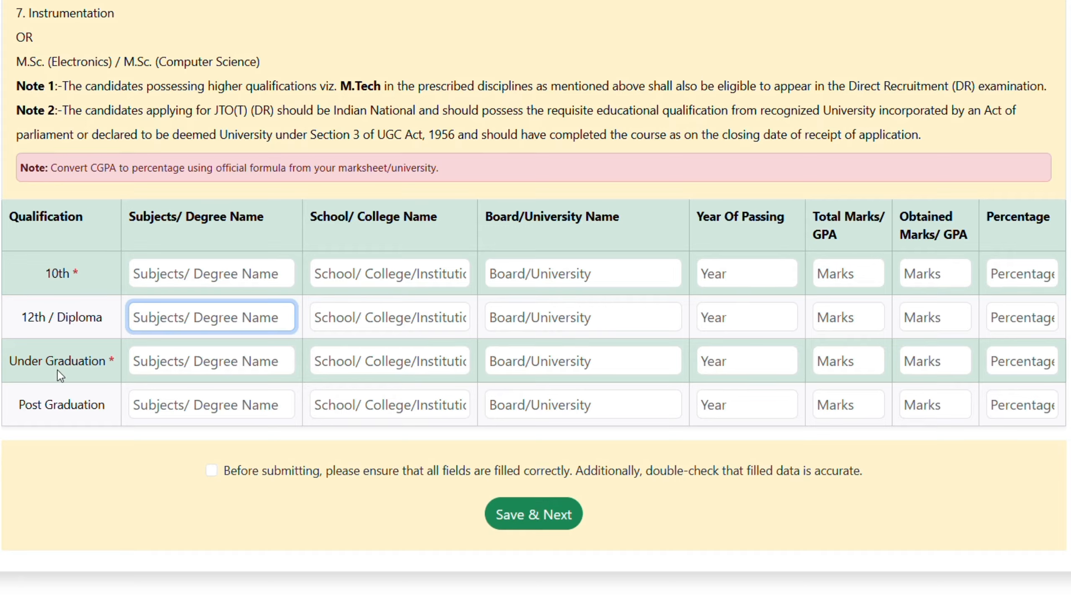
Step: Fill in the Under Graduation and Post Graduation rows and tick the confirmation checkbox
{"action": "left_click", "coordinate": [139, 361]}
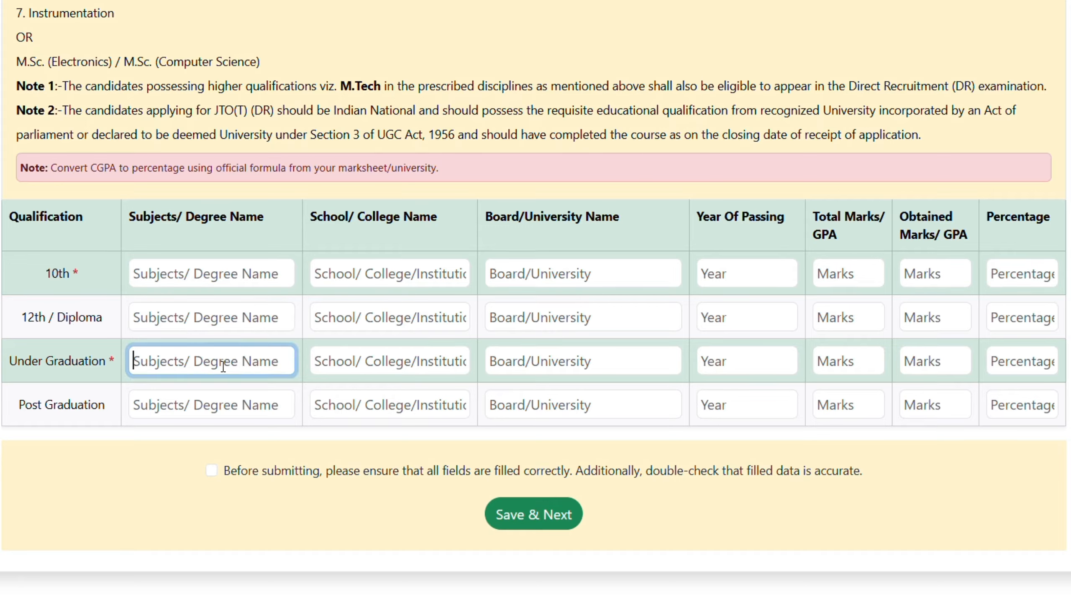
{"action": "left_click", "coordinate": [360, 364]}
{"action": "left_click", "coordinate": [527, 363]}
{"action": "left_click", "coordinate": [734, 353]}
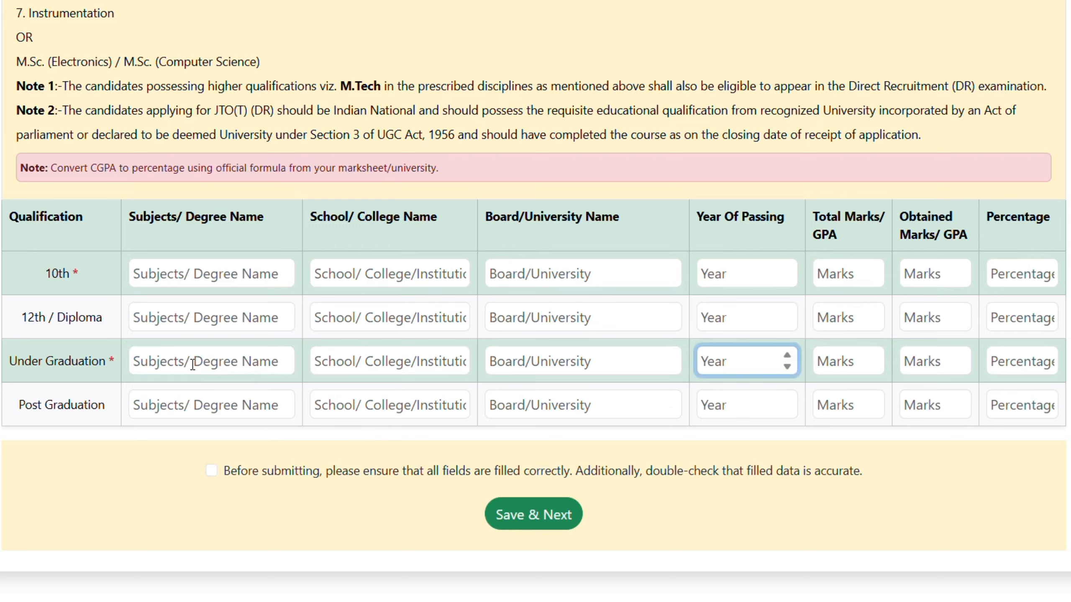
{"action": "left_click", "coordinate": [172, 404]}
{"action": "left_click", "coordinate": [411, 393]}
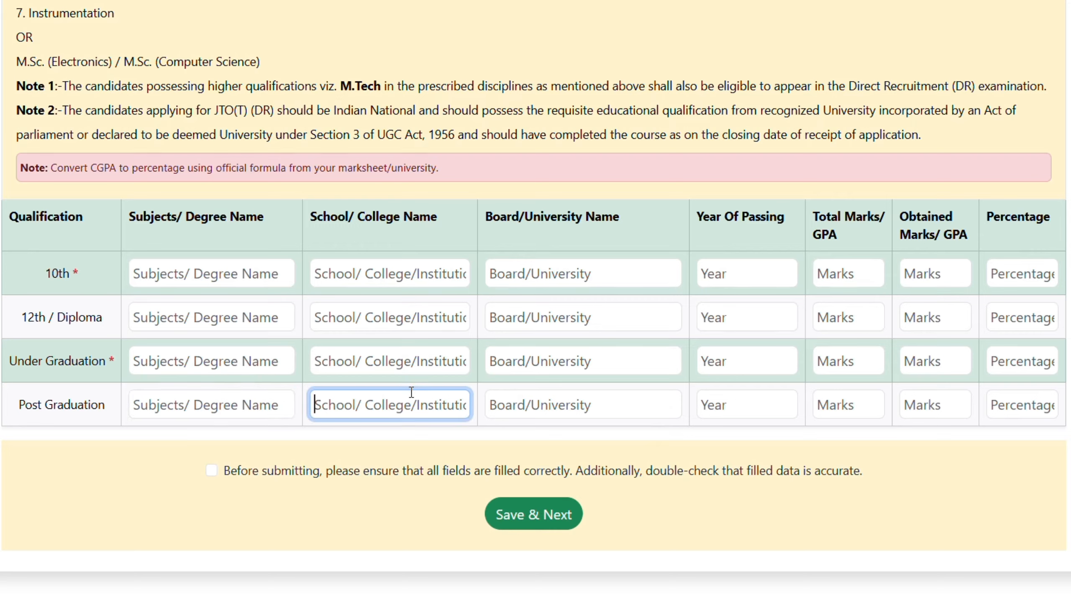
{"action": "left_click", "coordinate": [629, 405]}
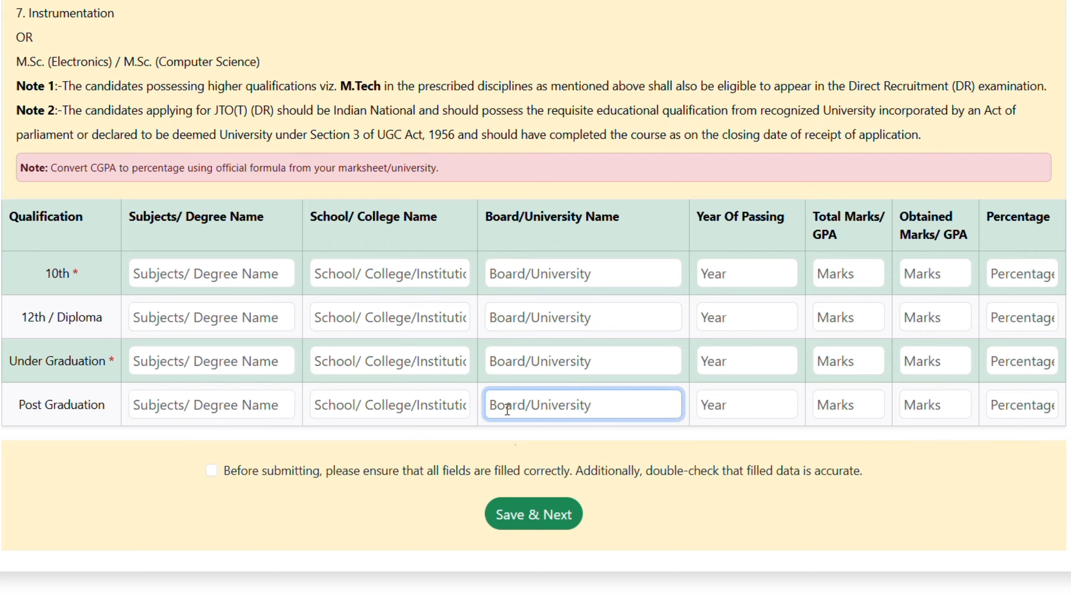
{"action": "left_click", "coordinate": [212, 471]}
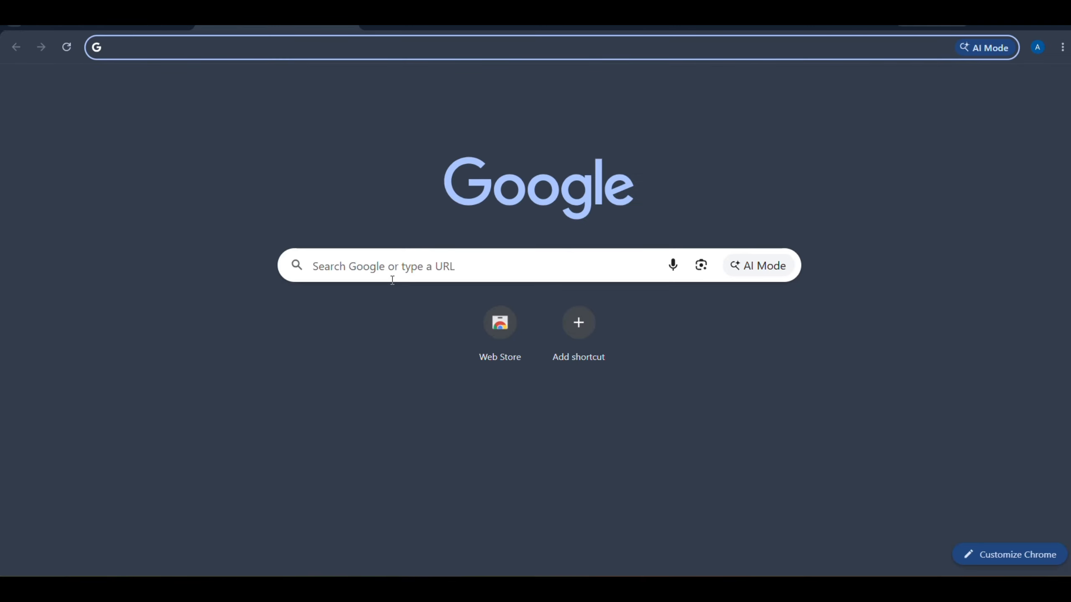
Step: Search Google for 'photo resizer' and move to the second page of results
{"action": "left_click", "coordinate": [394, 265]}
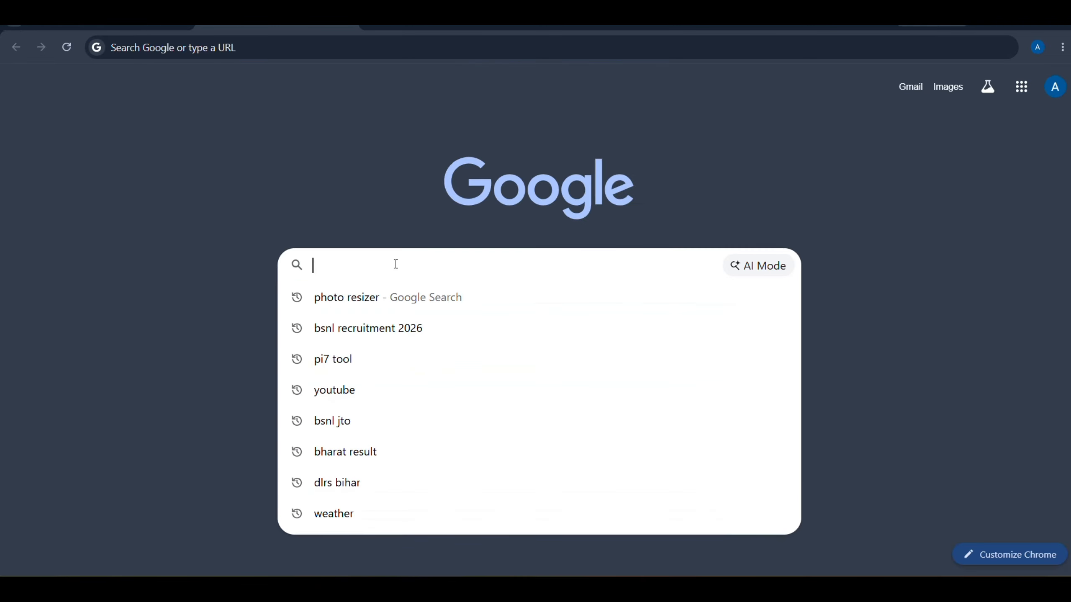
{"action": "left_click", "coordinate": [374, 297]}
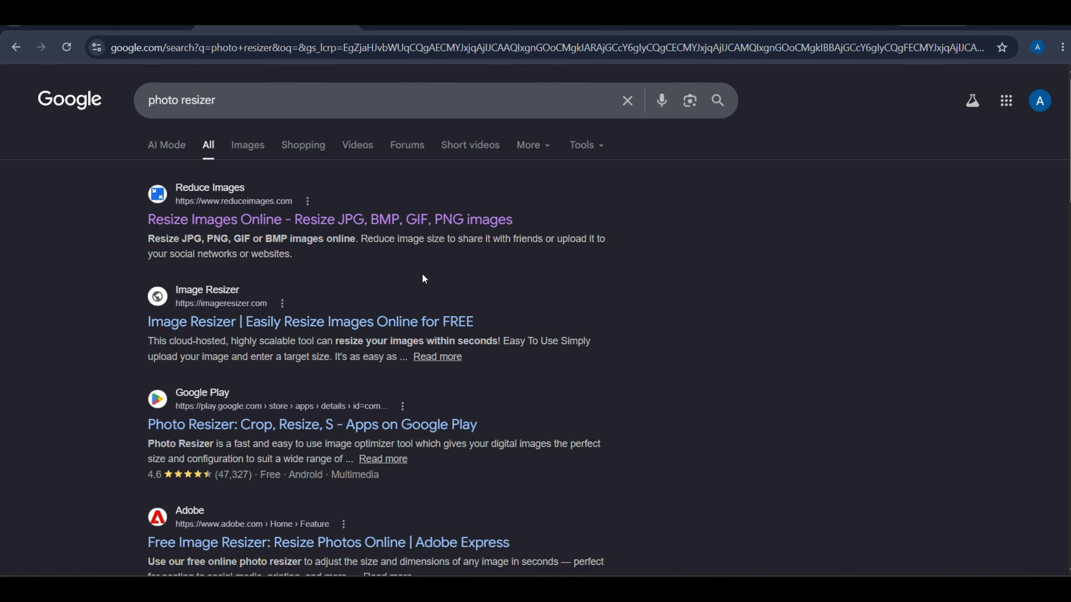
{"action": "scroll", "coordinate": [424, 278], "scroll_direction": "down", "scroll_amount": 5}
{"action": "scroll", "coordinate": [345, 278], "scroll_direction": "down", "scroll_amount": 8}
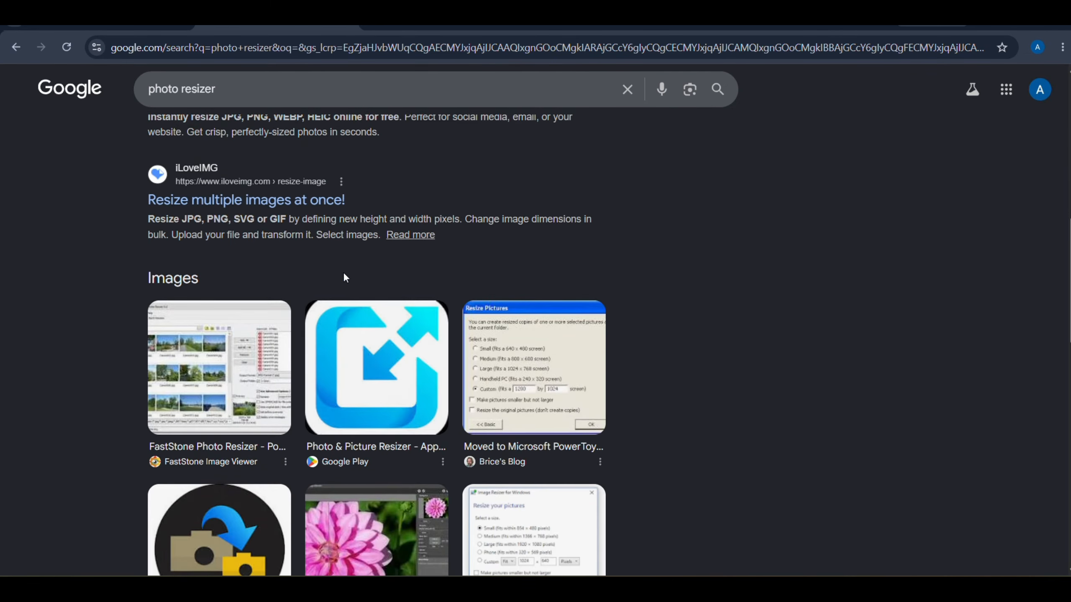
{"action": "scroll", "coordinate": [344, 279], "scroll_direction": "down", "scroll_amount": 10}
{"action": "scroll", "coordinate": [345, 279], "scroll_direction": "down", "scroll_amount": 8}
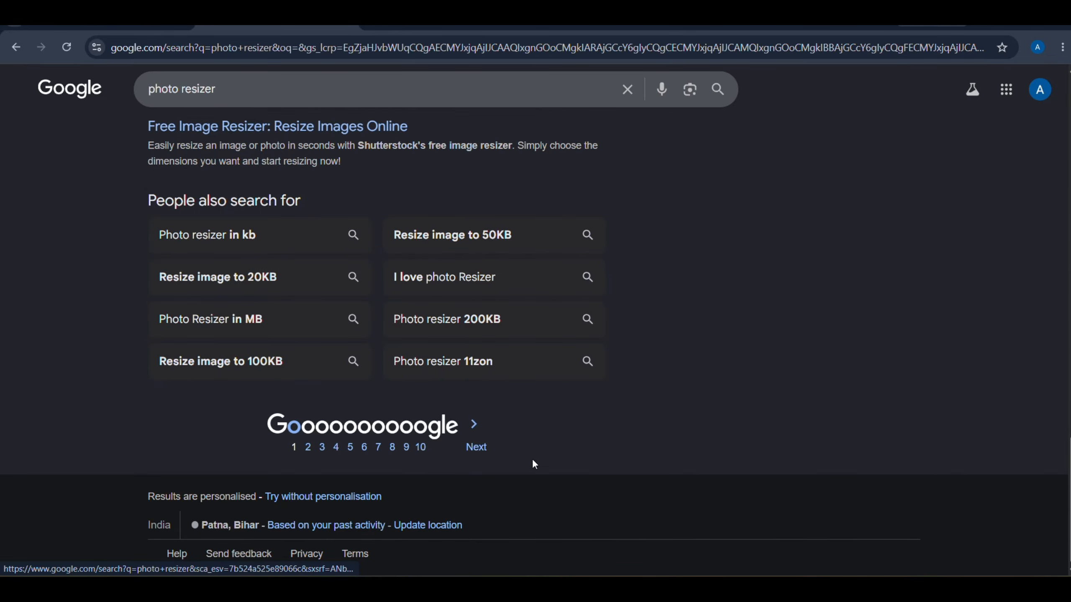
{"action": "left_click", "coordinate": [478, 418]}
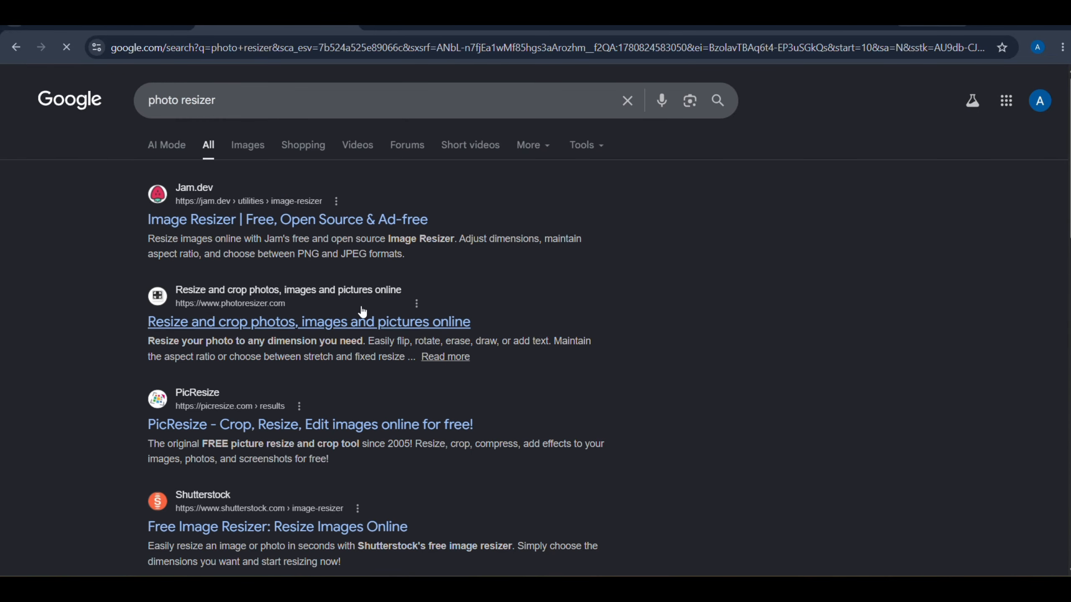
{"action": "scroll", "coordinate": [366, 301], "scroll_direction": "down", "scroll_amount": 10}
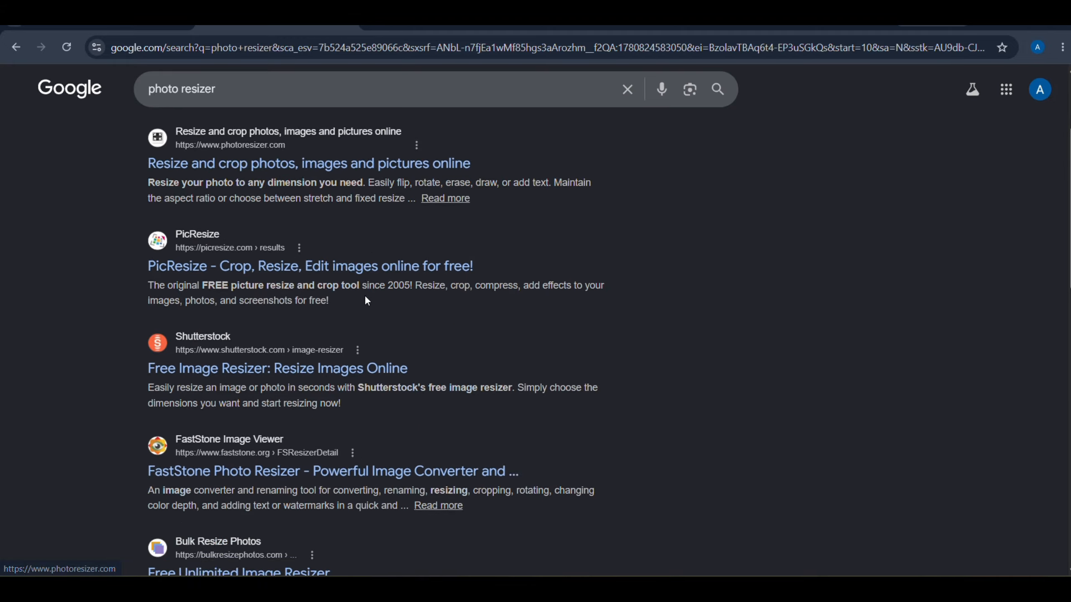
{"action": "scroll", "coordinate": [367, 301], "scroll_direction": "down", "scroll_amount": 4}
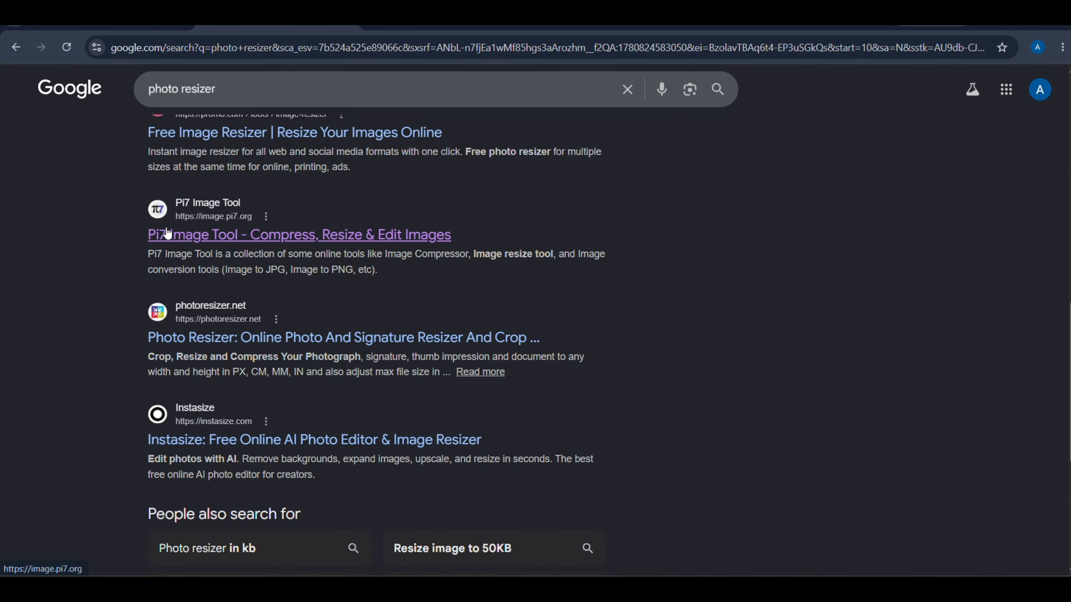
Step: Open Pi7 Image Tool's Reduce Image Size in KB page from the search results
{"action": "left_click", "coordinate": [263, 232]}
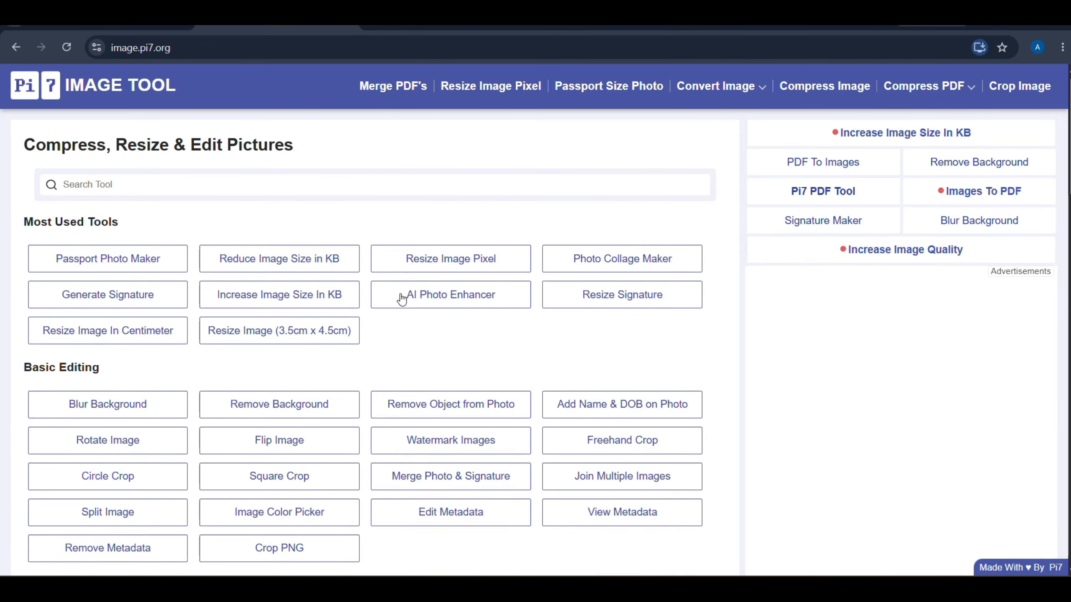
{"action": "left_click", "coordinate": [306, 264]}
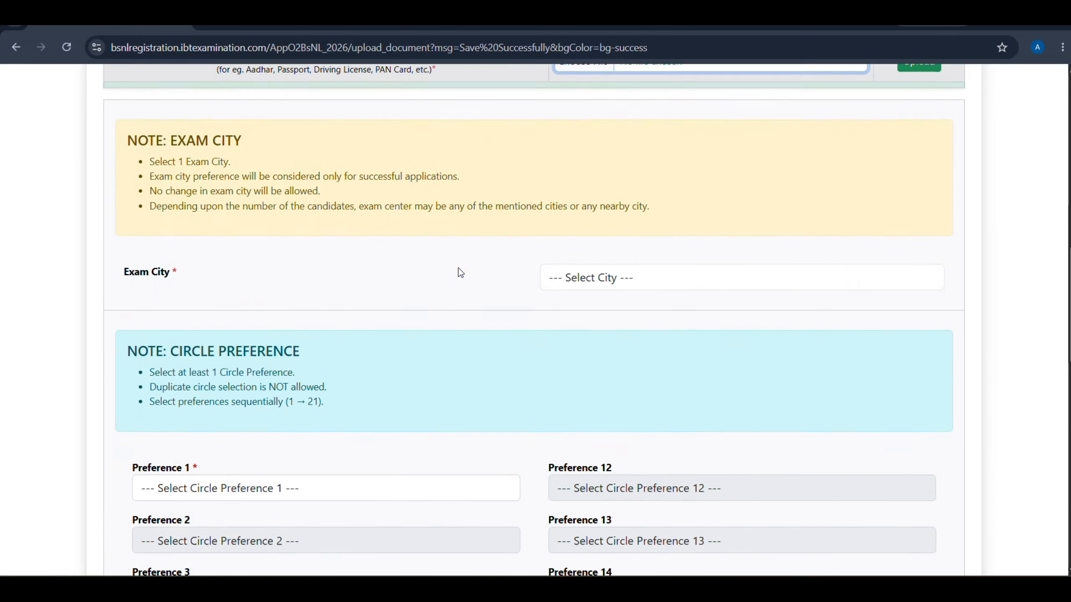
Step: Choose Patna as the exam city
{"action": "scroll", "coordinate": [459, 270], "scroll_direction": "down", "scroll_amount": 2}
{"action": "scroll", "coordinate": [460, 272], "scroll_direction": "down", "scroll_amount": 2}
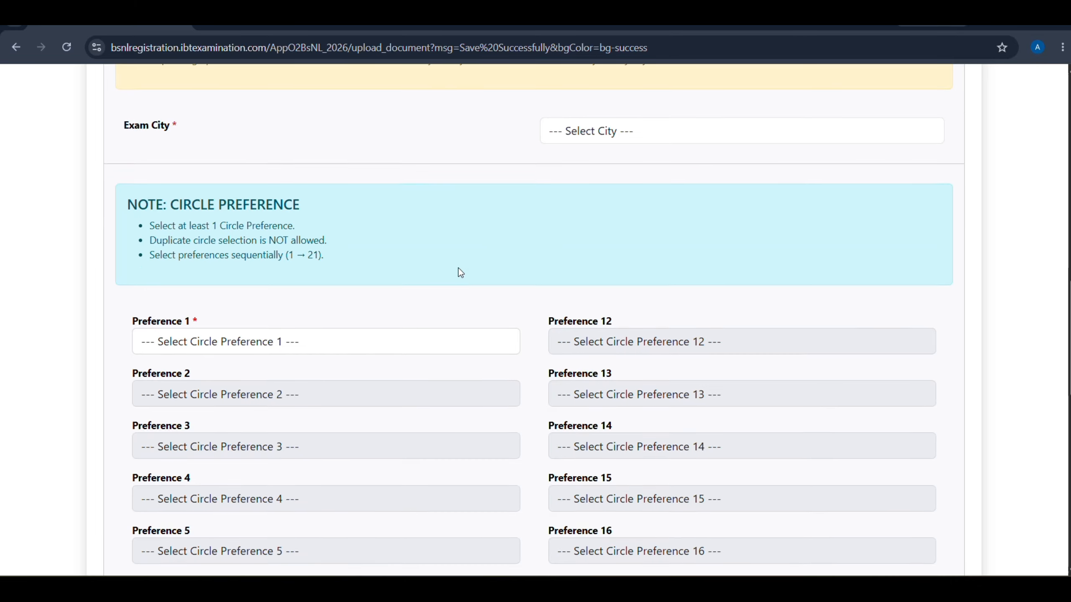
{"action": "left_click", "coordinate": [639, 139]}
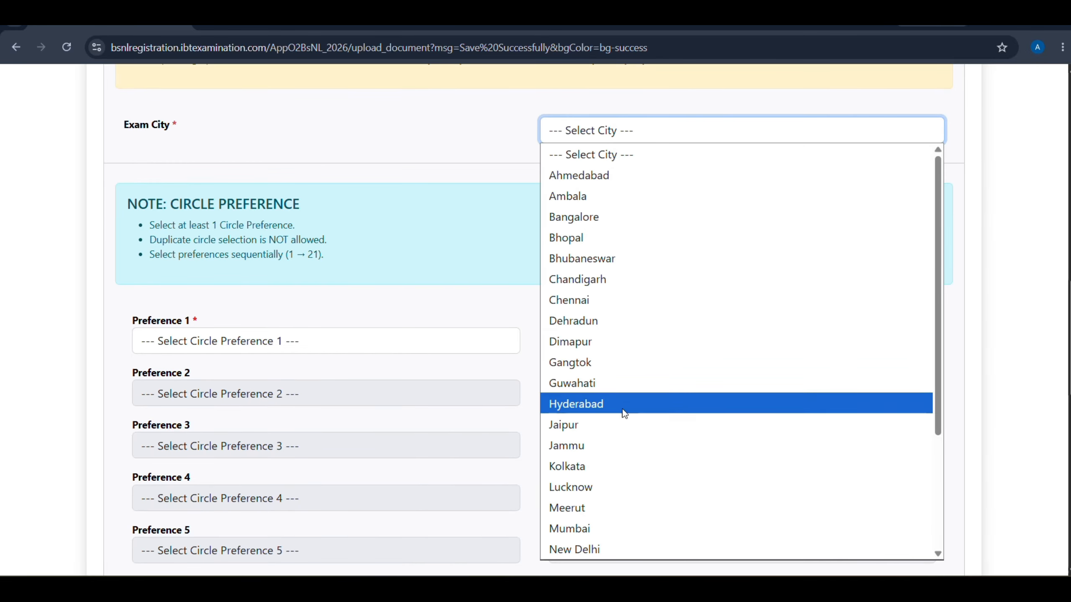
{"action": "scroll", "coordinate": [624, 421], "scroll_direction": "down", "scroll_amount": 3}
{"action": "key", "text": "Escape"}
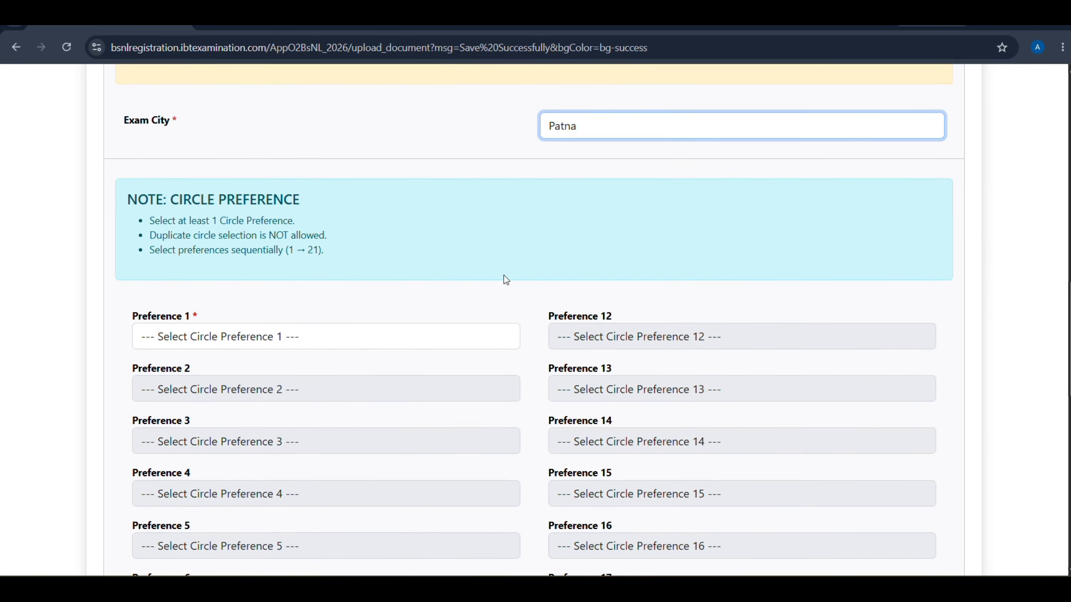
{"action": "scroll", "coordinate": [503, 276], "scroll_direction": "down", "scroll_amount": 3}
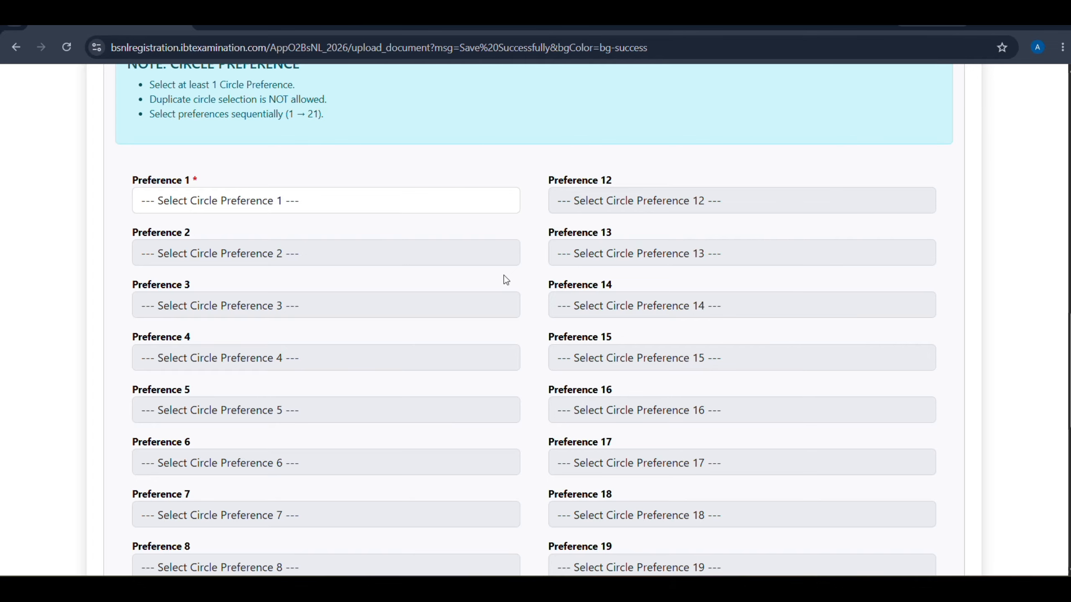
Step: Review the Preference 1 circle list without choosing, then check the notification's circle-wise vacancy table
{"action": "left_click", "coordinate": [382, 203]}
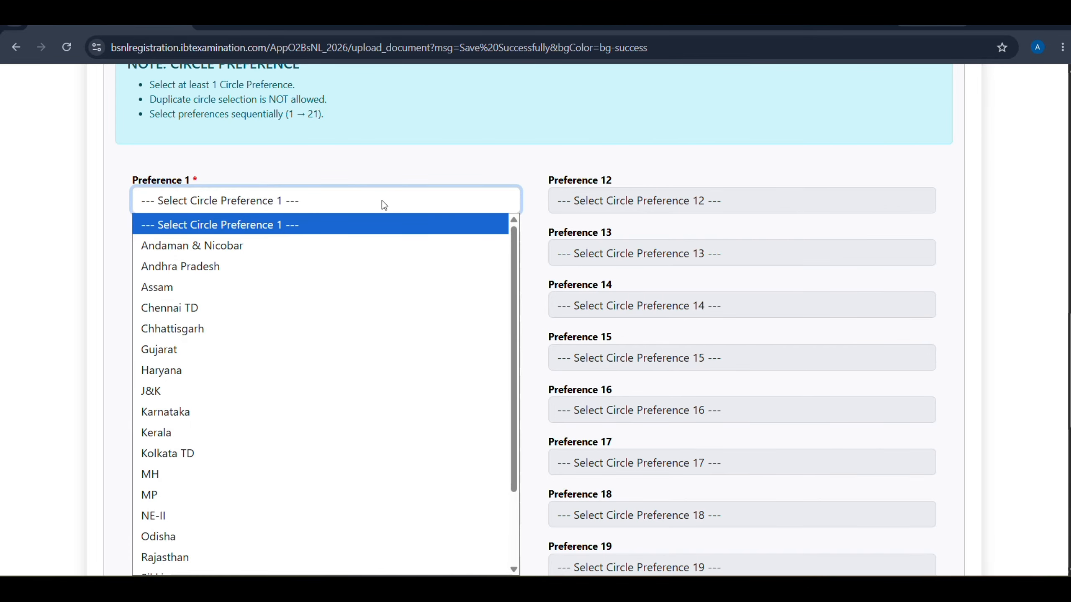
{"action": "left_click", "coordinate": [383, 204]}
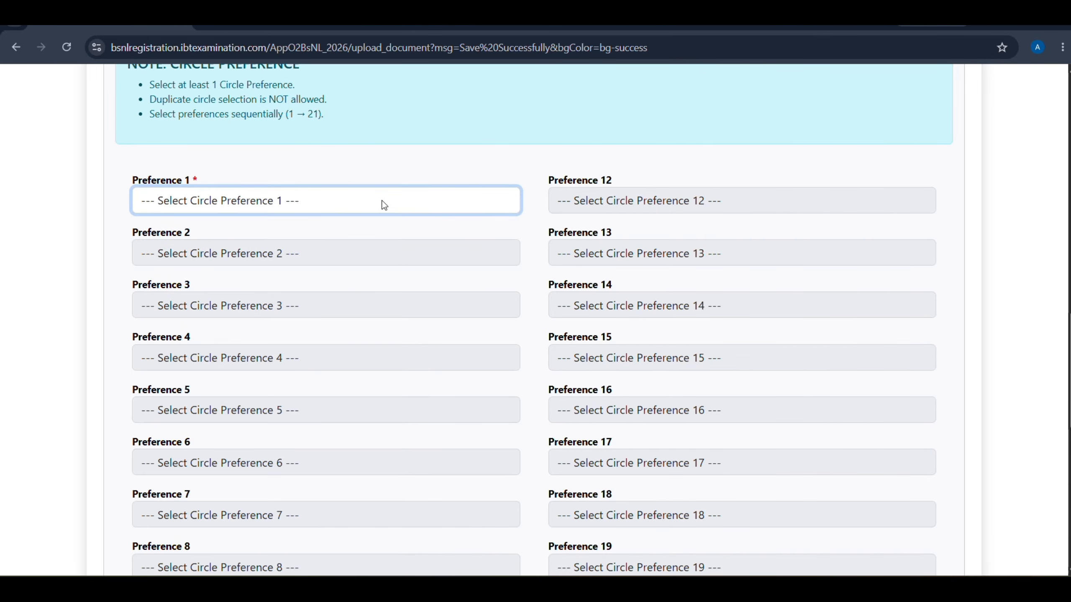
{"action": "scroll", "coordinate": [474, 192], "scroll_direction": "up", "scroll_amount": 2}
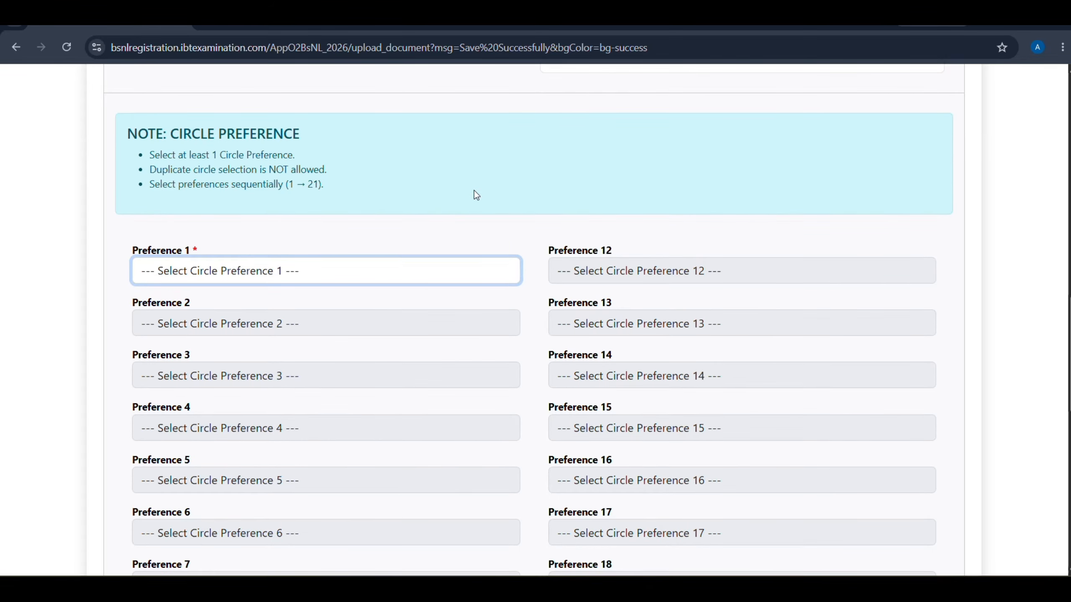
{"action": "scroll", "coordinate": [473, 195], "scroll_direction": "down", "scroll_amount": 8}
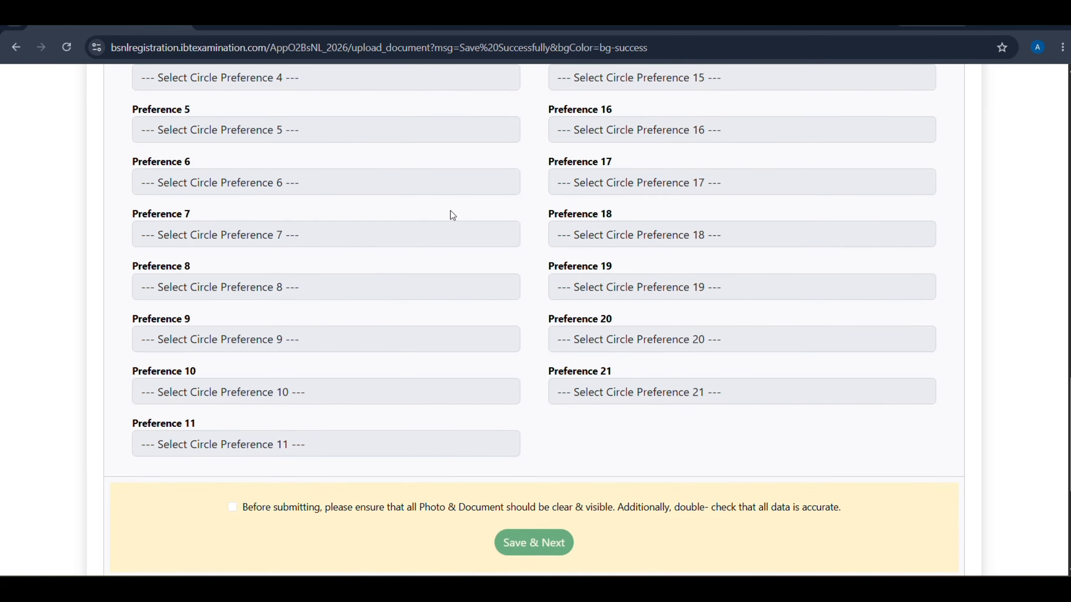
{"action": "scroll", "coordinate": [452, 215], "scroll_direction": "up", "scroll_amount": 3}
{"action": "scroll", "coordinate": [452, 215], "scroll_direction": "up", "scroll_amount": 2}
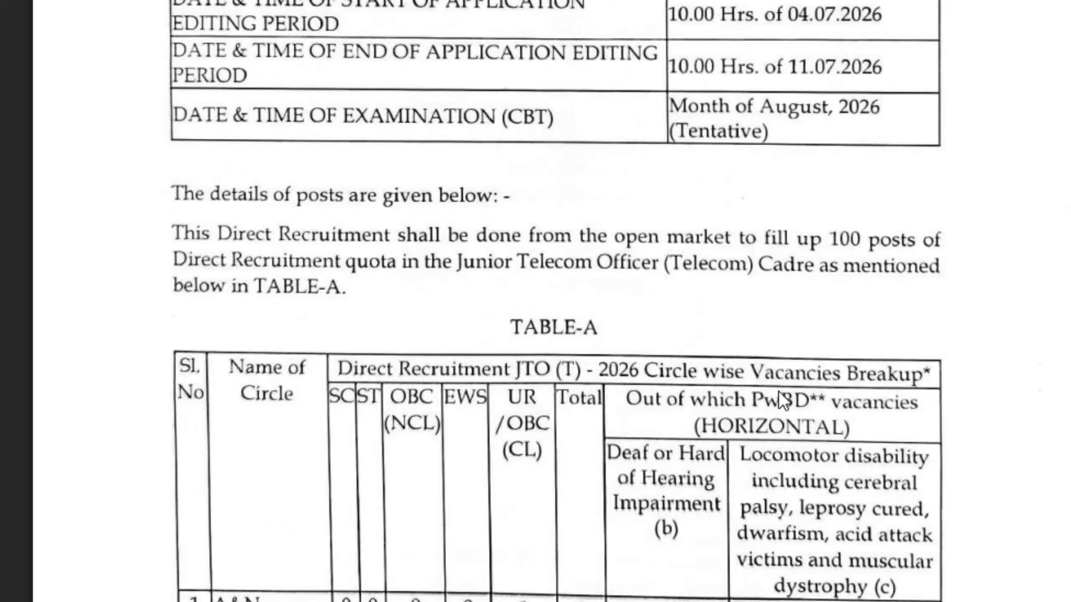
{"action": "scroll", "coordinate": [708, 462], "scroll_direction": "down", "scroll_amount": 5}
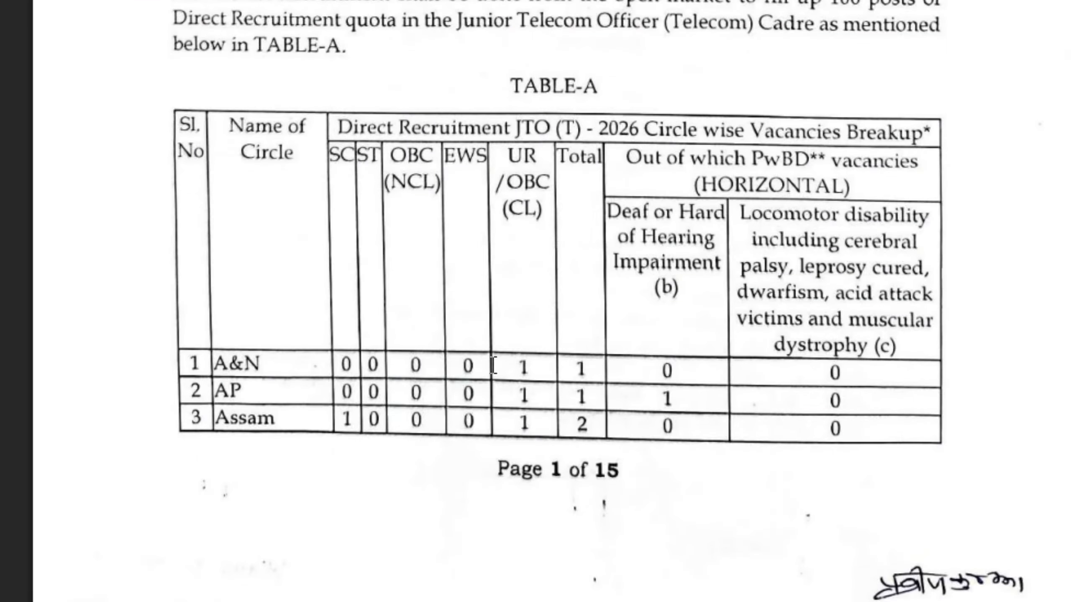
Step: Highlight the TABLE-A vacancy rows from A&N, then from Chennai TD through Uttarakhand
{"action": "scroll", "coordinate": [407, 438], "scroll_direction": "down", "scroll_amount": 6}
{"action": "scroll", "coordinate": [408, 439], "scroll_direction": "down", "scroll_amount": 2}
{"action": "scroll", "coordinate": [337, 201], "scroll_direction": "up", "scroll_amount": 8}
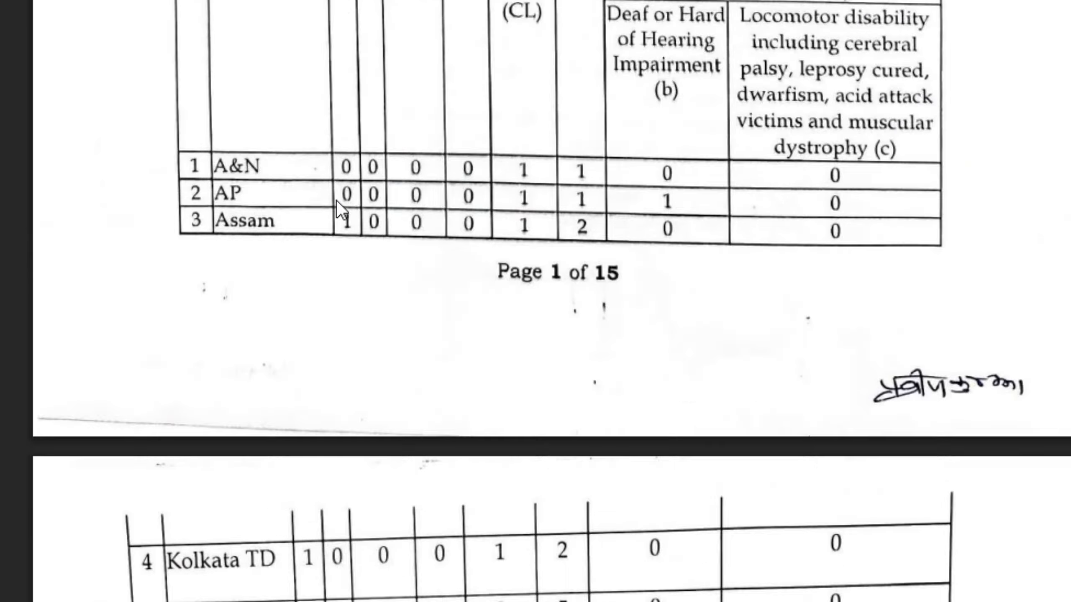
{"action": "mouse_move", "coordinate": [206, 364]}
{"action": "left_mouse_down"}
{"action": "mouse_move", "coordinate": [379, 420]}
{"action": "mouse_move", "coordinate": [590, 595]}
{"action": "mouse_move", "coordinate": [446, 398]}
{"action": "left_mouse_up"}
{"action": "scroll", "coordinate": [435, 515], "scroll_direction": "down", "scroll_amount": 6}
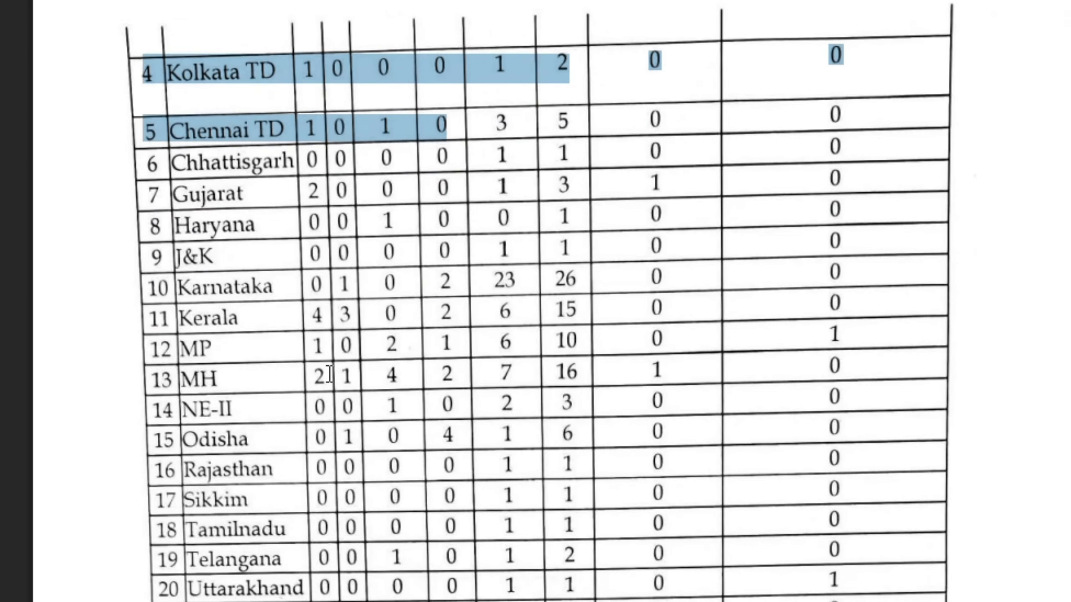
{"action": "left_click_drag", "start_coordinate": [228, 128], "coordinate": [526, 544]}
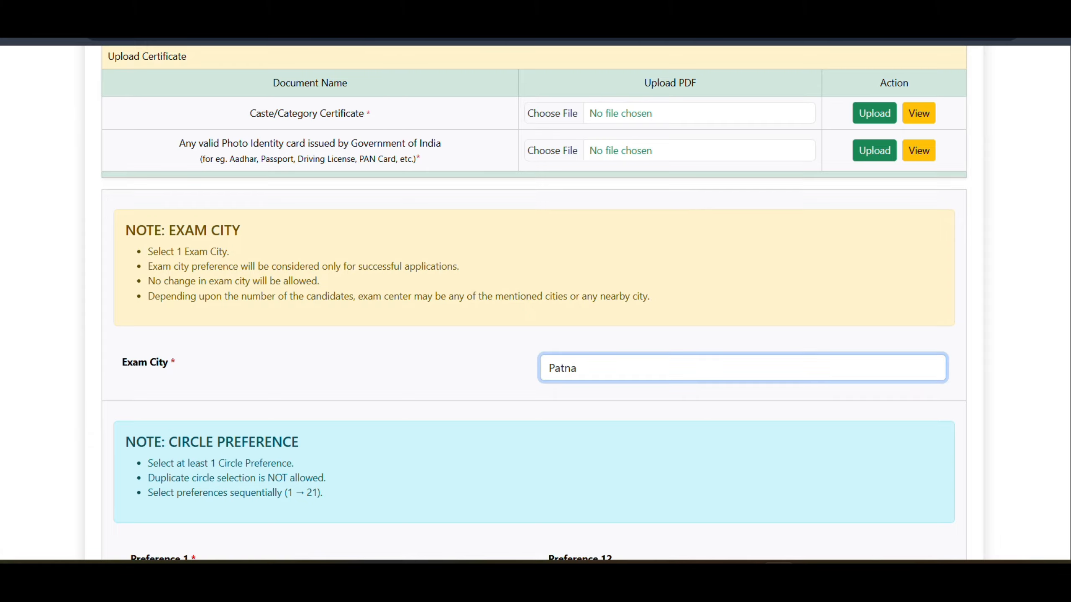
Step: Review the nine circle preferences, Haryana through Assam, and save with Save & Next
{"action": "scroll", "coordinate": [527, 281], "scroll_direction": "down", "scroll_amount": 8}
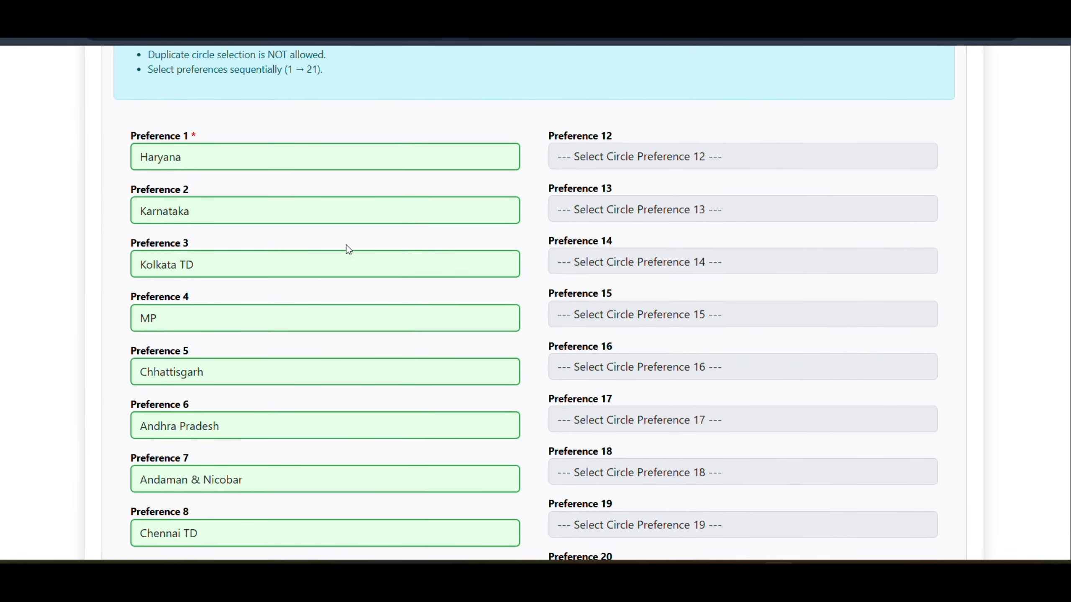
{"action": "scroll", "coordinate": [505, 394], "scroll_direction": "down", "scroll_amount": 3}
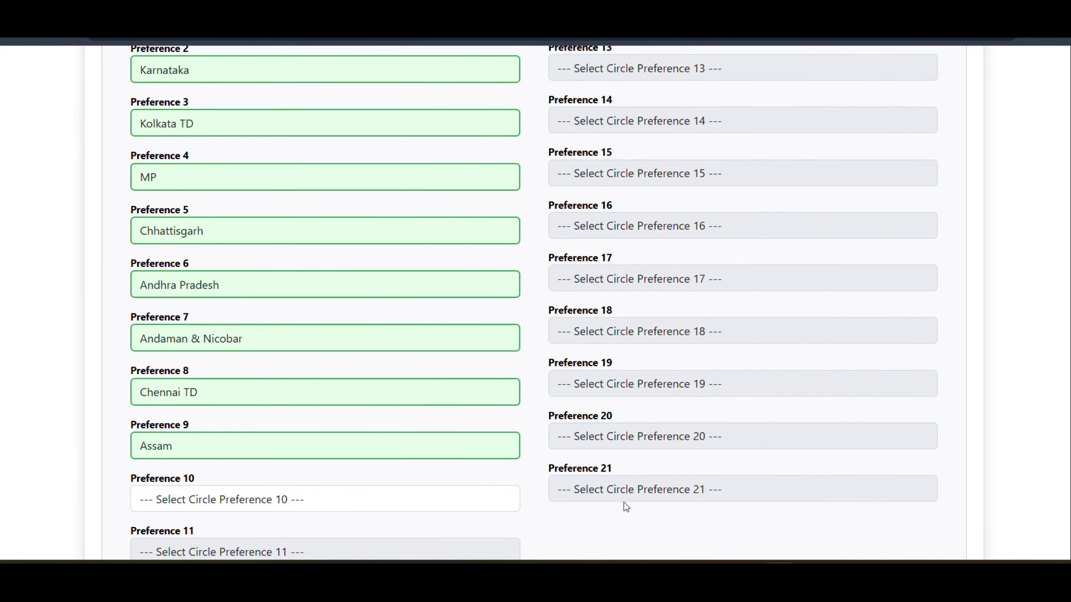
{"action": "scroll", "coordinate": [599, 485], "scroll_direction": "down", "scroll_amount": 6}
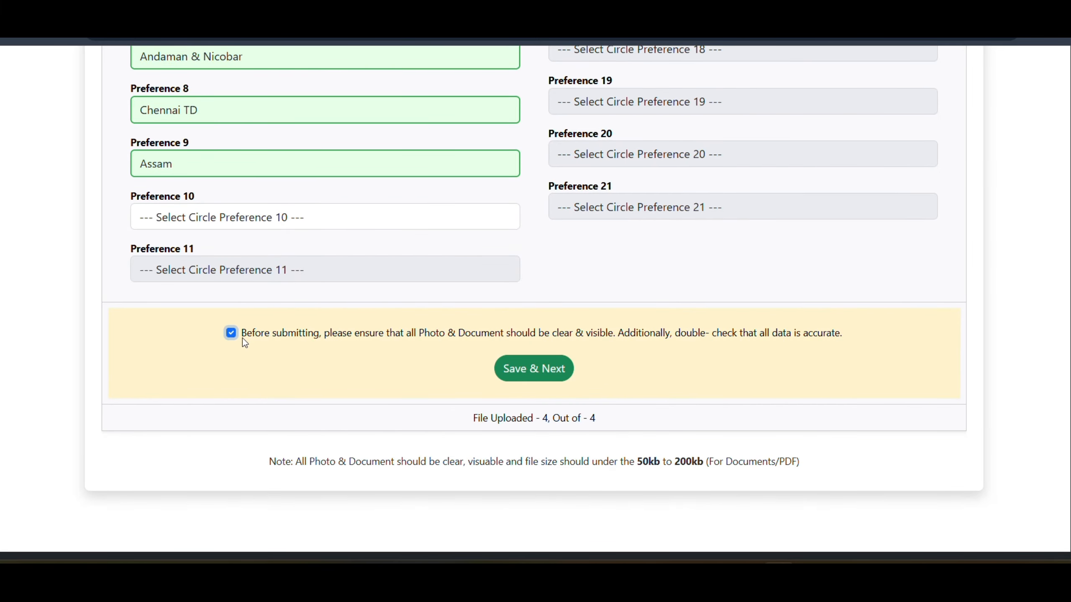
{"action": "left_click", "coordinate": [544, 380]}
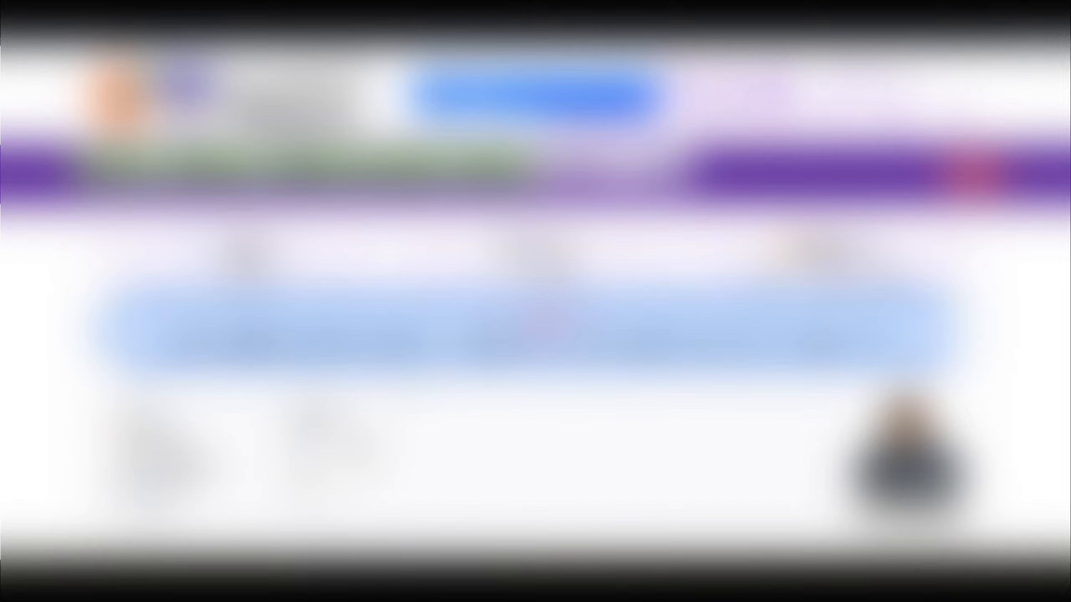
Step: Tick the submission declaration on the preview page and submit the application
{"action": "scroll", "coordinate": [535, 301], "scroll_direction": "down", "scroll_amount": 14}
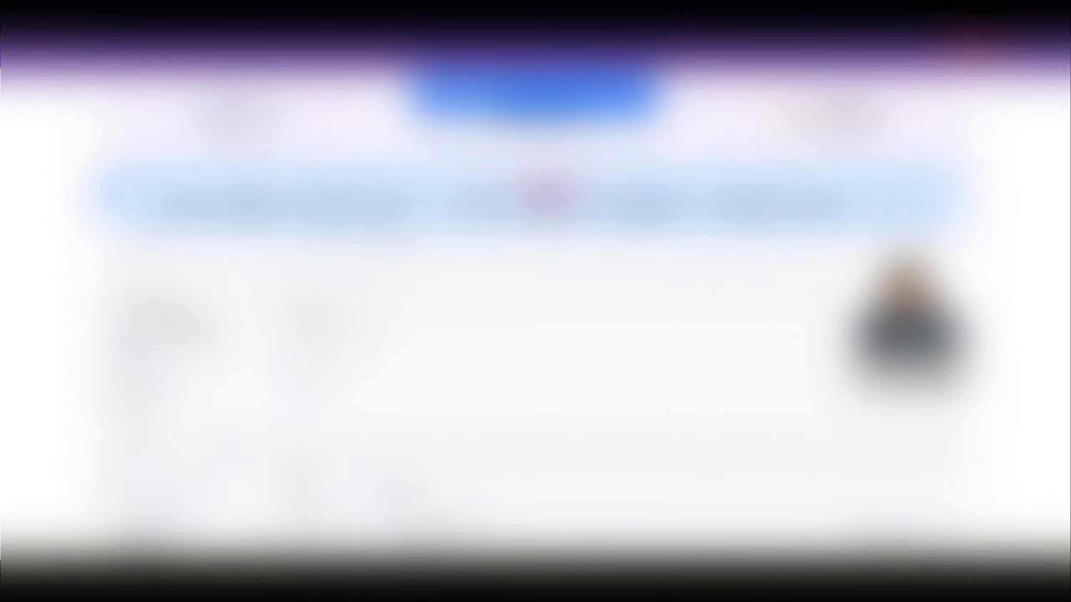
{"action": "scroll", "coordinate": [553, 273], "scroll_direction": "down", "scroll_amount": 10}
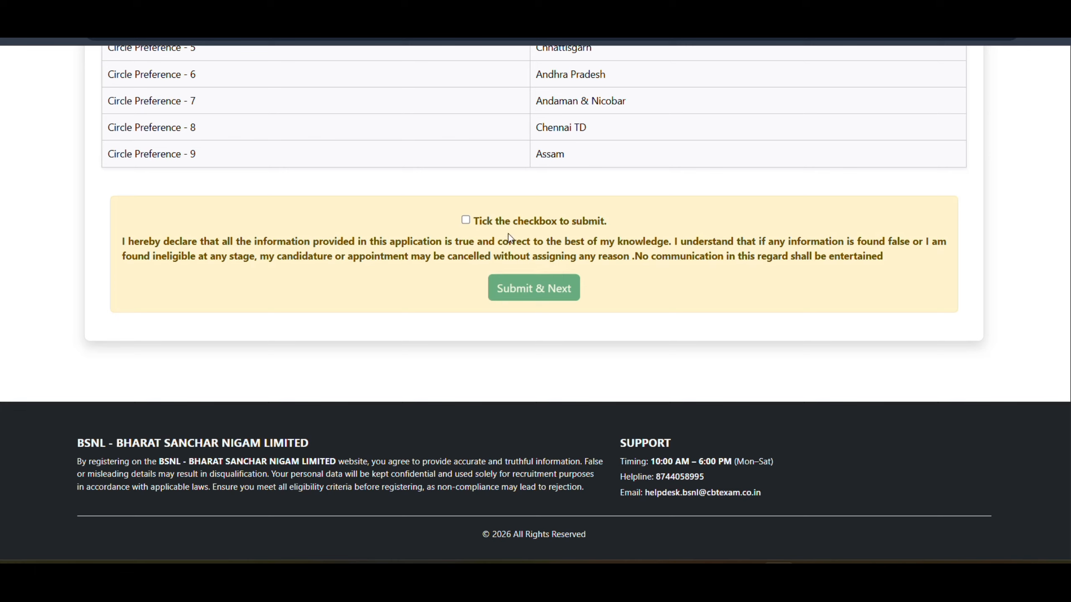
{"action": "left_click", "coordinate": [466, 220]}
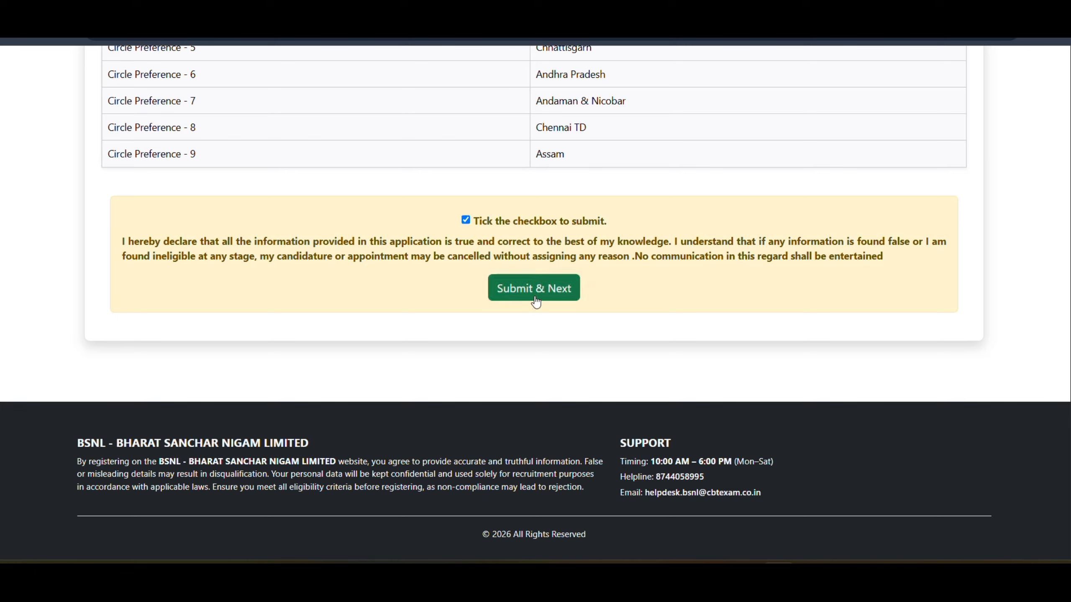
{"action": "left_click", "coordinate": [574, 291]}
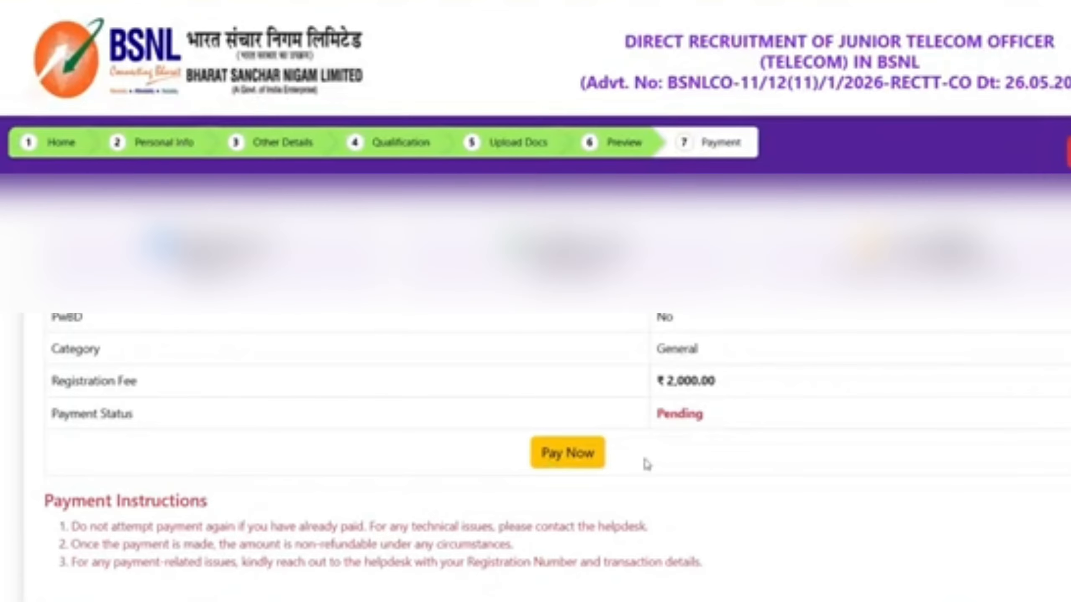
Step: Start the ₹2000 fee payment and expand the Internet Banking and Debit Card options
{"action": "left_click", "coordinate": [550, 456]}
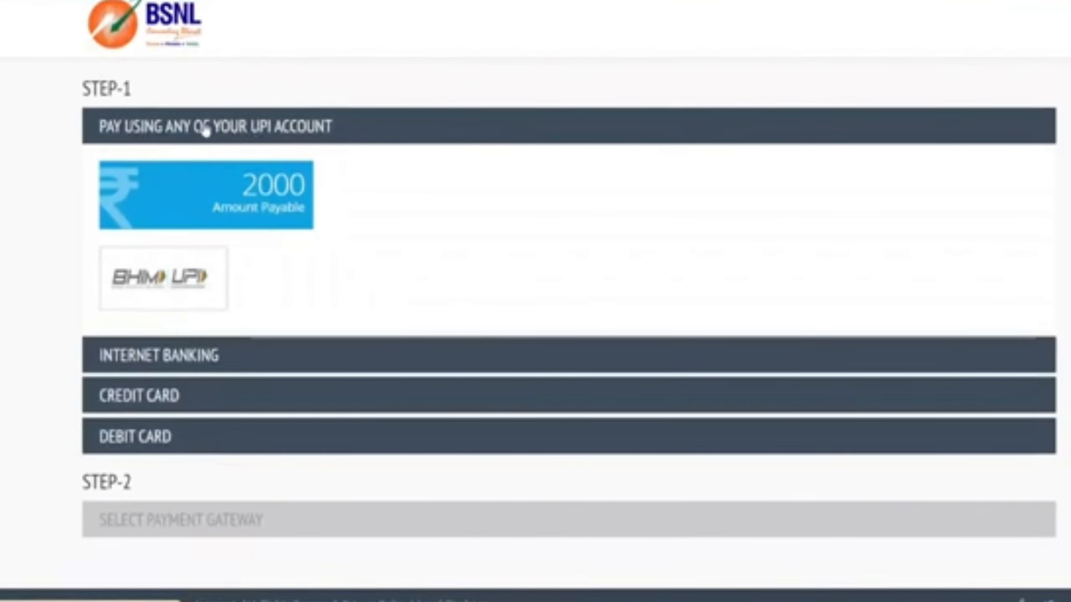
{"action": "left_click", "coordinate": [203, 131]}
{"action": "left_click", "coordinate": [236, 162]}
{"action": "scroll", "coordinate": [220, 433], "scroll_direction": "down", "scroll_amount": 3}
{"action": "left_click", "coordinate": [220, 460]}
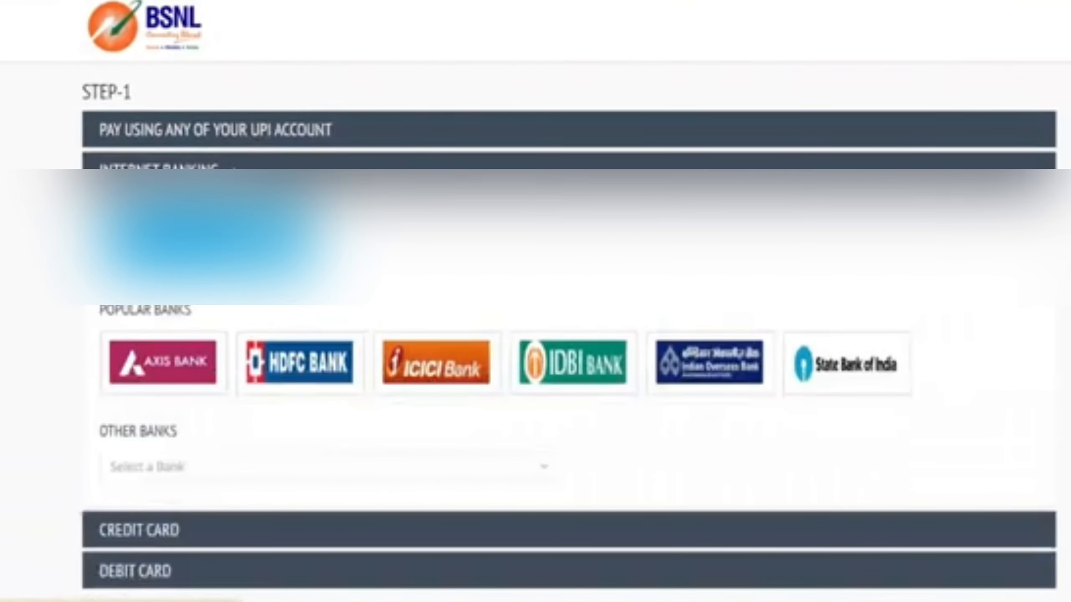